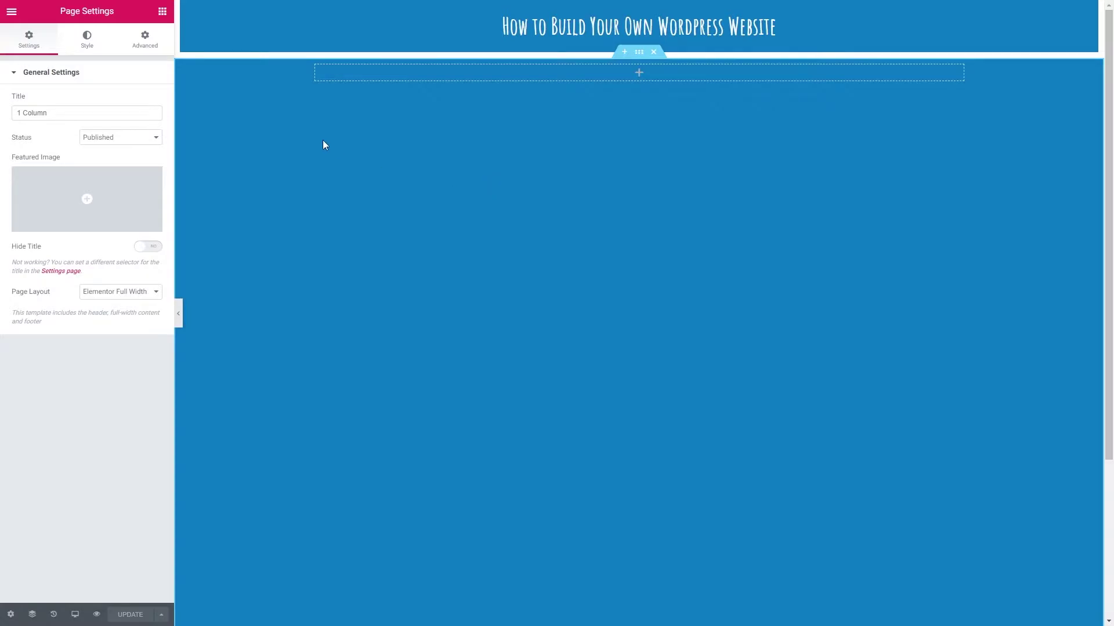
Step: Drag a Text Editor widget into the empty blue section, glancing at its Advanced tab
{"action": "left_click", "coordinate": [162, 13]}
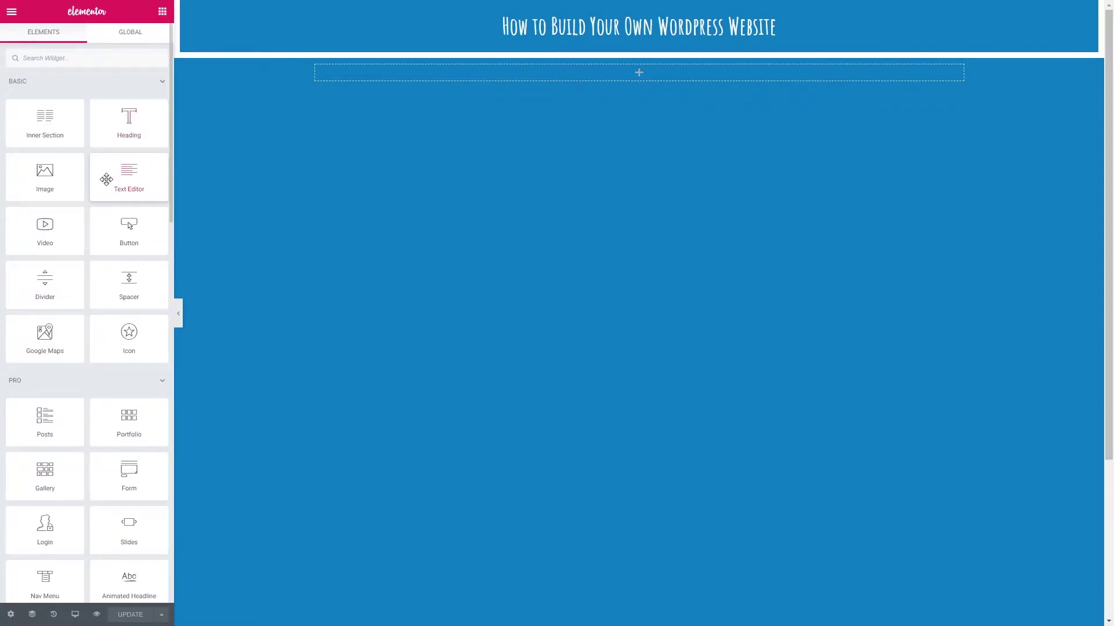
{"action": "left_click_drag", "start_coordinate": [106, 179], "coordinate": [483, 74]}
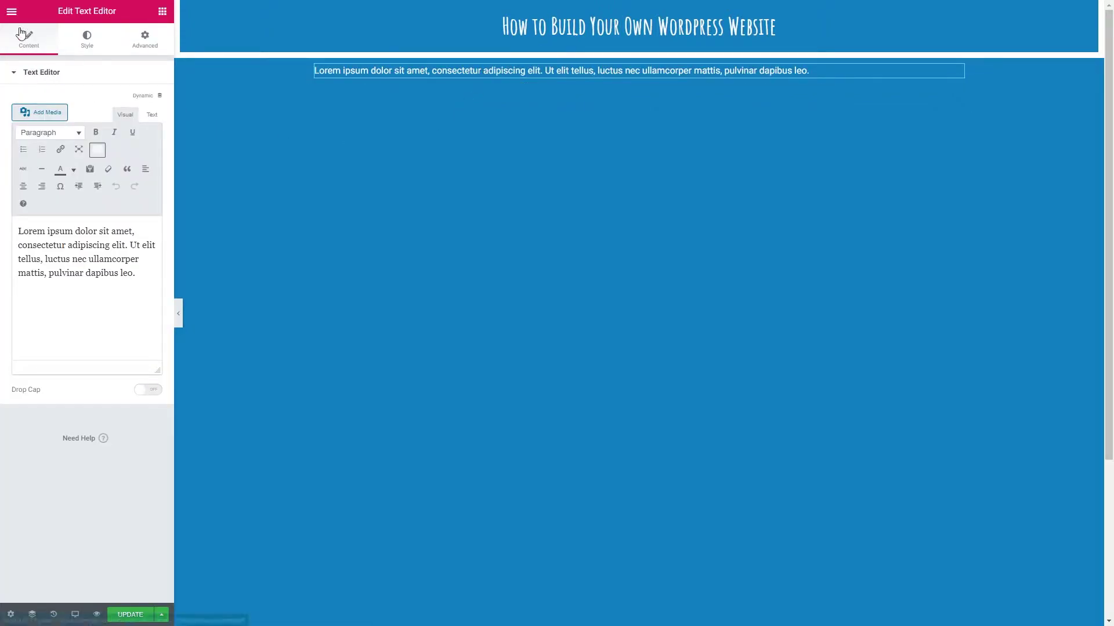
{"action": "left_click", "coordinate": [142, 41]}
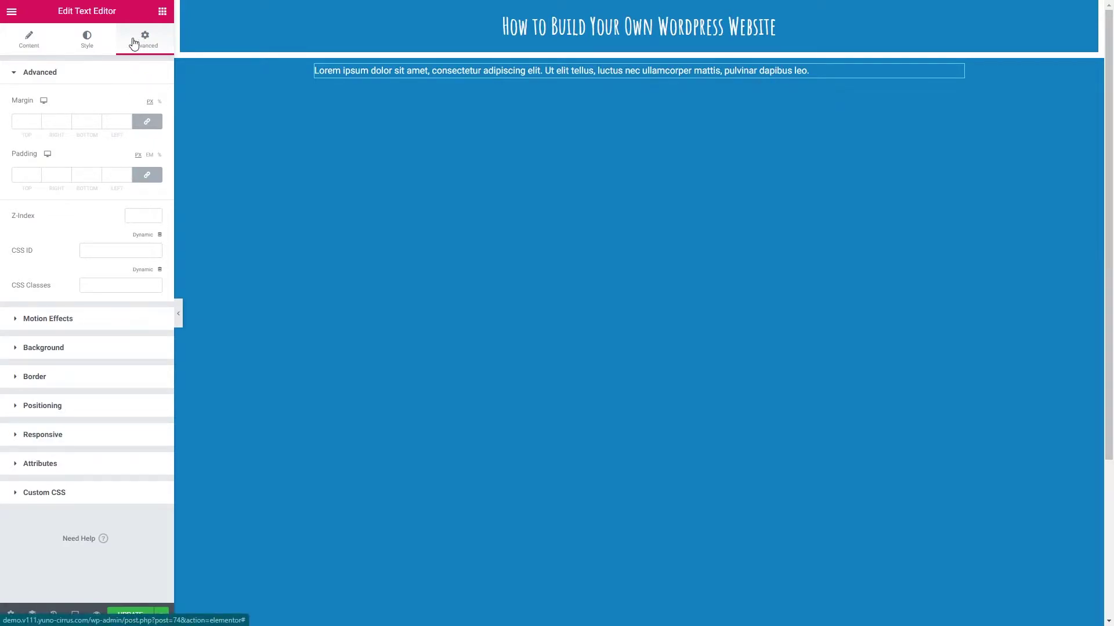
{"action": "left_click", "coordinate": [30, 38]}
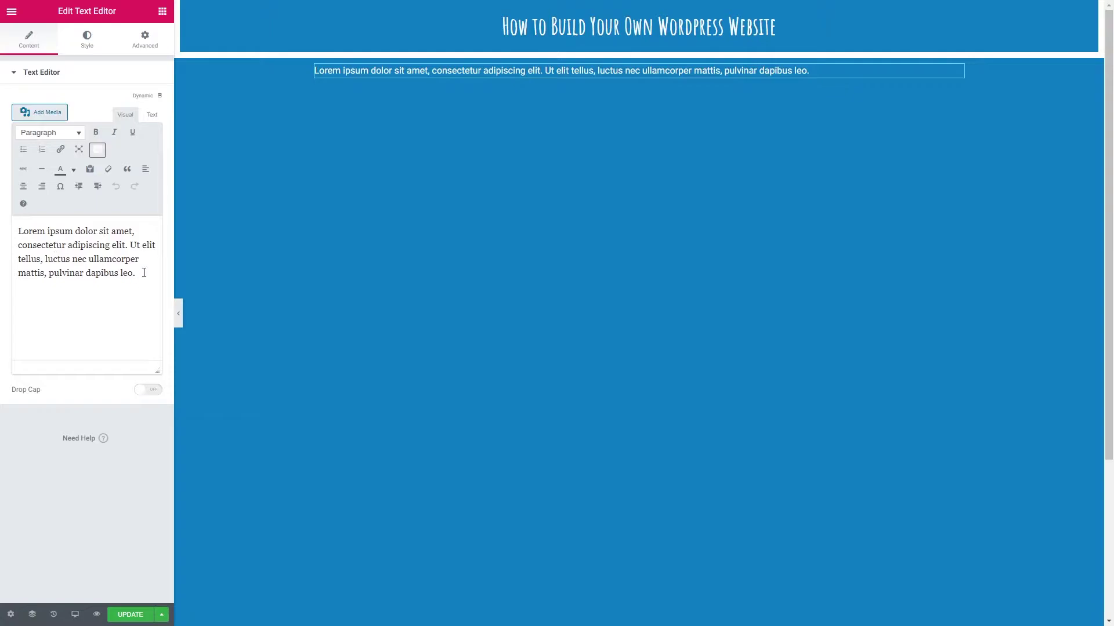
Step: Replace the placeholder with the pasted 'Lorem ipsum dolor sit amet' line and four paragraphs
{"action": "left_click_drag", "start_coordinate": [143, 273], "coordinate": [17, 227]}
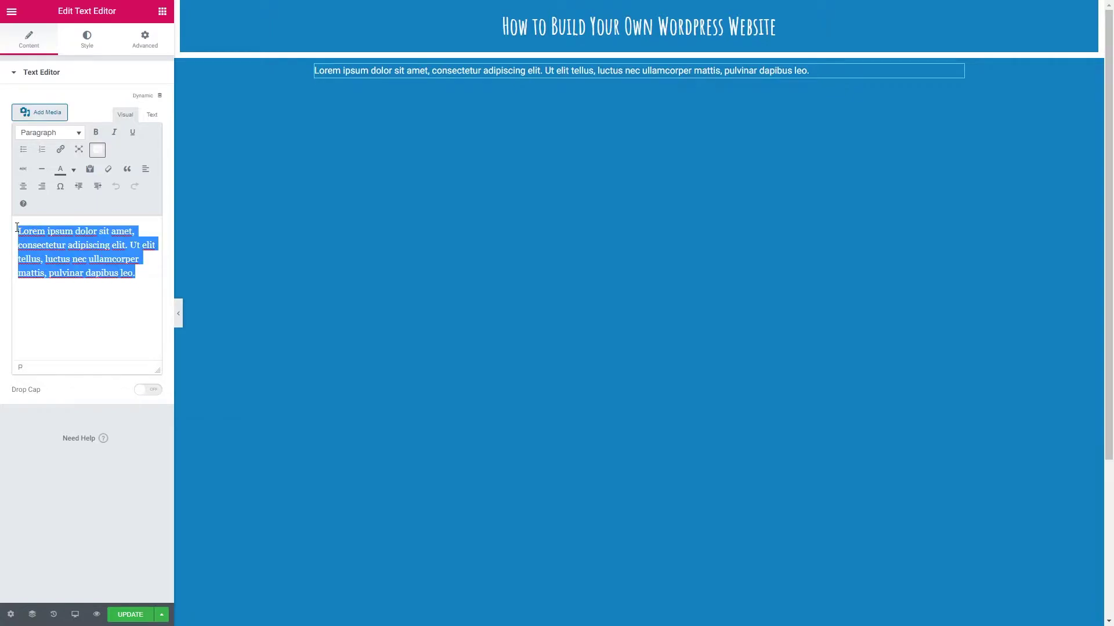
{"action": "type", "text": "Lorem ipsum dolor sit amet Lorem ipsum dolor sit amet, consectetur adipiscing elit. Ut elit tellus, luctus nec ullamcorper mattis, pulvinar dapibus leo.Lorem ipsum dolor sit amet, consectetur adipiscing elit. Ut elit tellus, luctus nec ullamcorper mattis, pulvinar dapibus leo.Lorem ipsum dolor sit amet, consectetur adipiscing elit. Ut elit tellus, luctus nec ullamcorper mattis, pulvinar dapibus leo. Lorem ipsum dolor sit amet, consectetur adipiscing elit. Ut elit tellus, luctus nec ullamcorper mattis, pulvinar dapibus leo.Lorem ipsum dolor sit amet, consectetur adipiscing elit. Ut elit tellus, luctus nec ullamcorper mattis, pulvinar dapibus leo.Lorem ipsum dolor sit amet, consectetur adipiscing elit. Ut elit tellus, luctus nec ullamcorper mattis, pulvinar dapibus leo. Lorem ipsum dolor sit amet, consectetur adipiscing elit. Ut elit tellus, luctus nec ullamcorper mattis, pulvinar dapibus leo.Lorem ipsum dolor sit amet, consectetur adipiscing elit. Ut elit tellus, luctus nec ullamcorper mattis, pulvinar dapibus leo.Lorem ipsum dolor sit amet, consectetur adipiscing elit. Ut elit tellus, luctus nec ullamcorper mattis, pulvinar dapibus leo. Lorem ipsum dolor sit amet, consectetur adipiscing elit. Ut elit tellus, luctus nec ullamcorper mattis, pulvinar dapibus leo.Lorem ipsum dolor sit amet, consectetur adipiscing elit. Ut elit tellus, luctus nec ullamcorper mattis, pulvinar dapibus leo.Lorem ipsum dolor sit amet, consectetur adipiscing elit. Ut elit tellus, luctus nec ullamcorper mattis, pulvinar dapibus leo."}
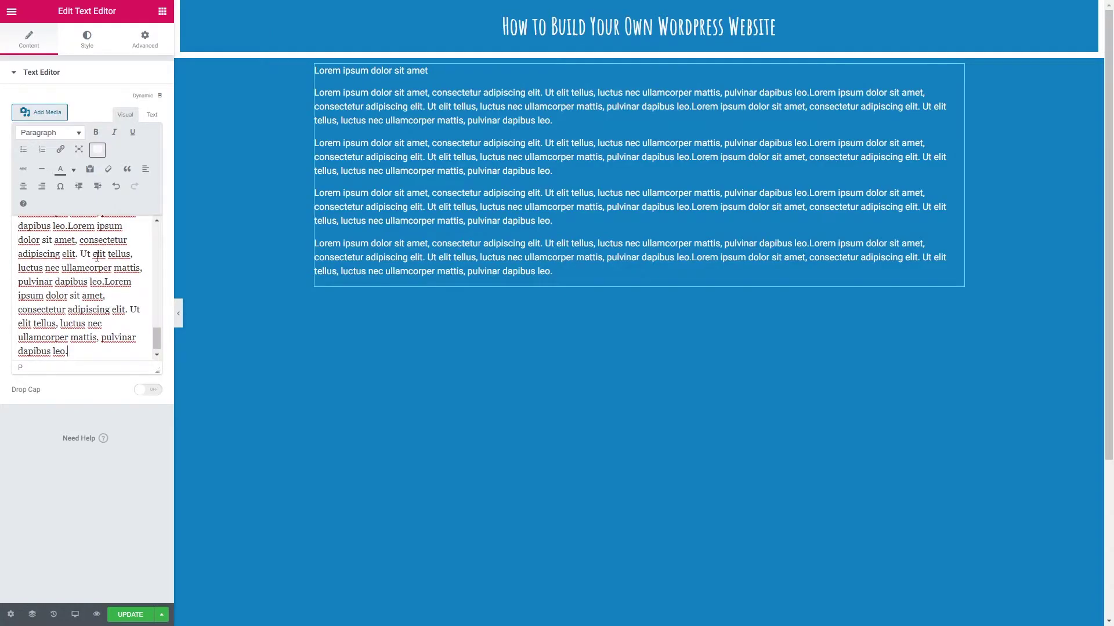
{"action": "scroll", "coordinate": [100, 268], "scroll_direction": "up", "scroll_amount": 10}
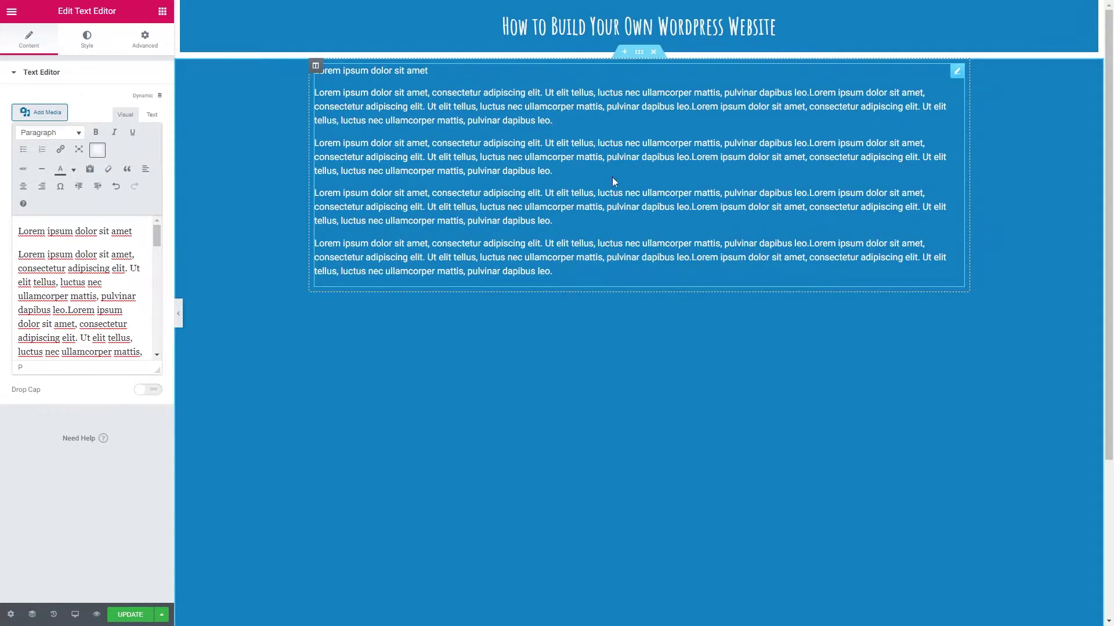
{"action": "left_click", "coordinate": [139, 233]}
{"action": "key", "text": "Return"}
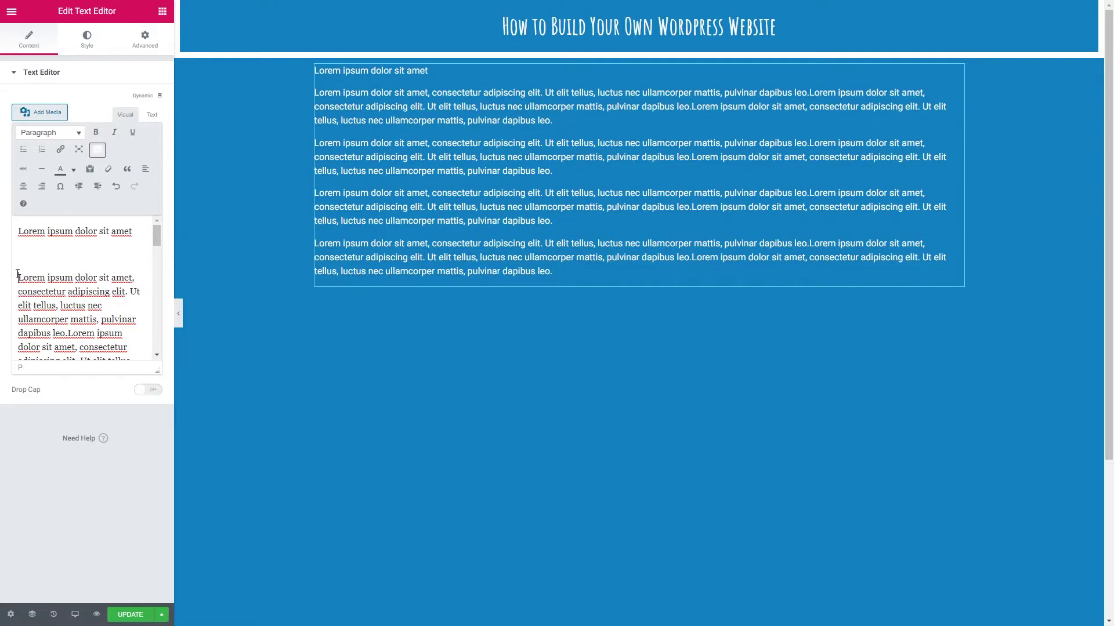
{"action": "key", "text": "BackSpace"}
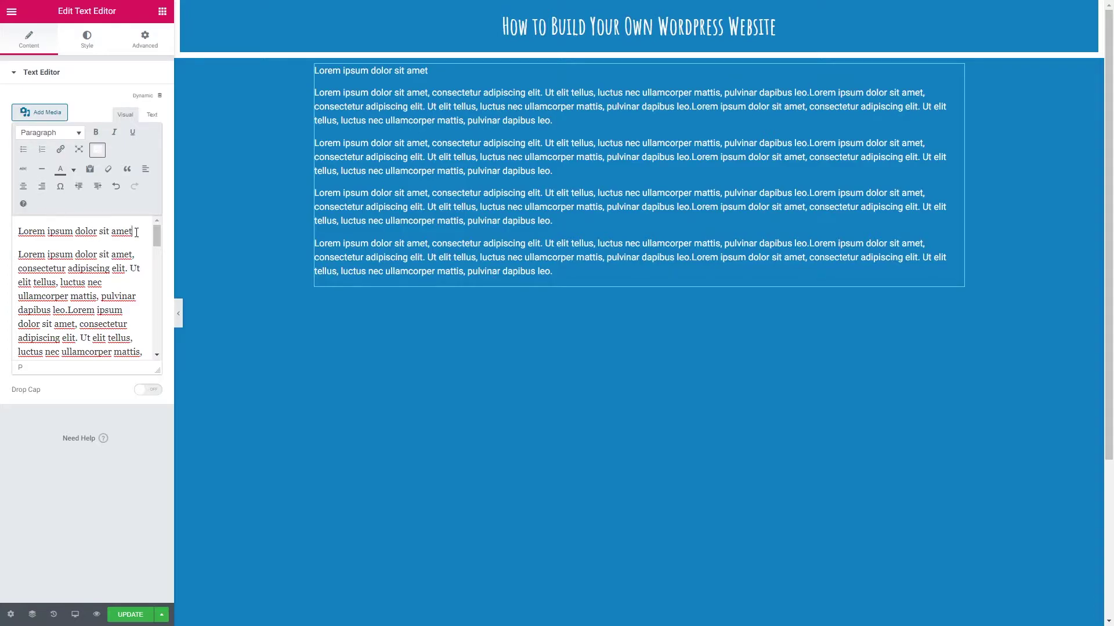
Step: Format the 'Lorem ipsum dolor sit amet' line as Heading 3, after first trying Heading 1
{"action": "left_click_drag", "start_coordinate": [137, 232], "coordinate": [21, 237]}
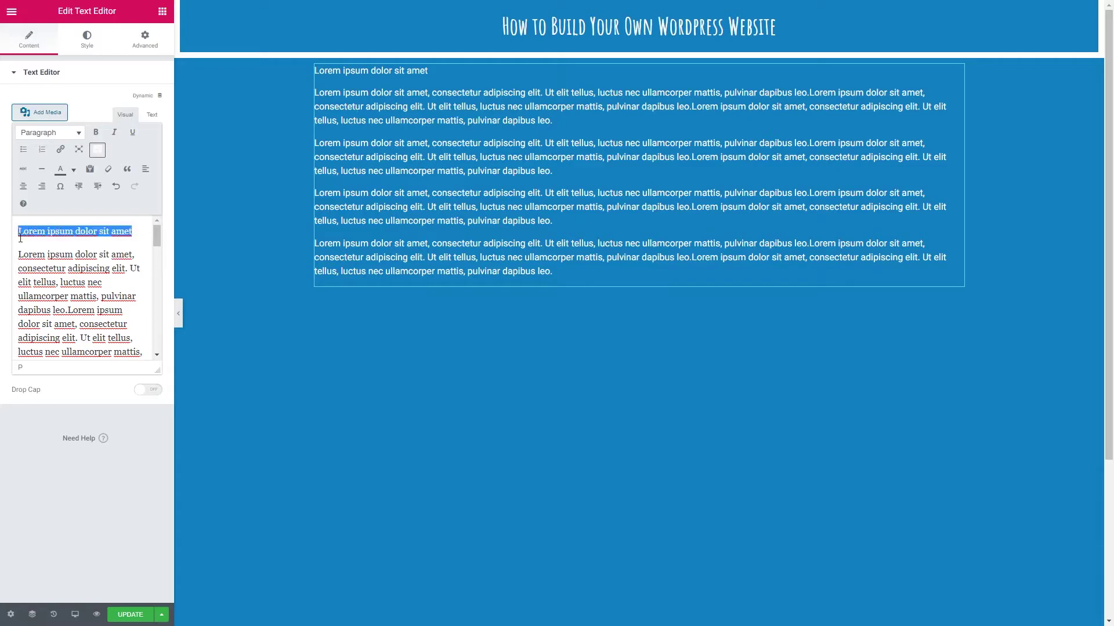
{"action": "left_click", "coordinate": [131, 231]}
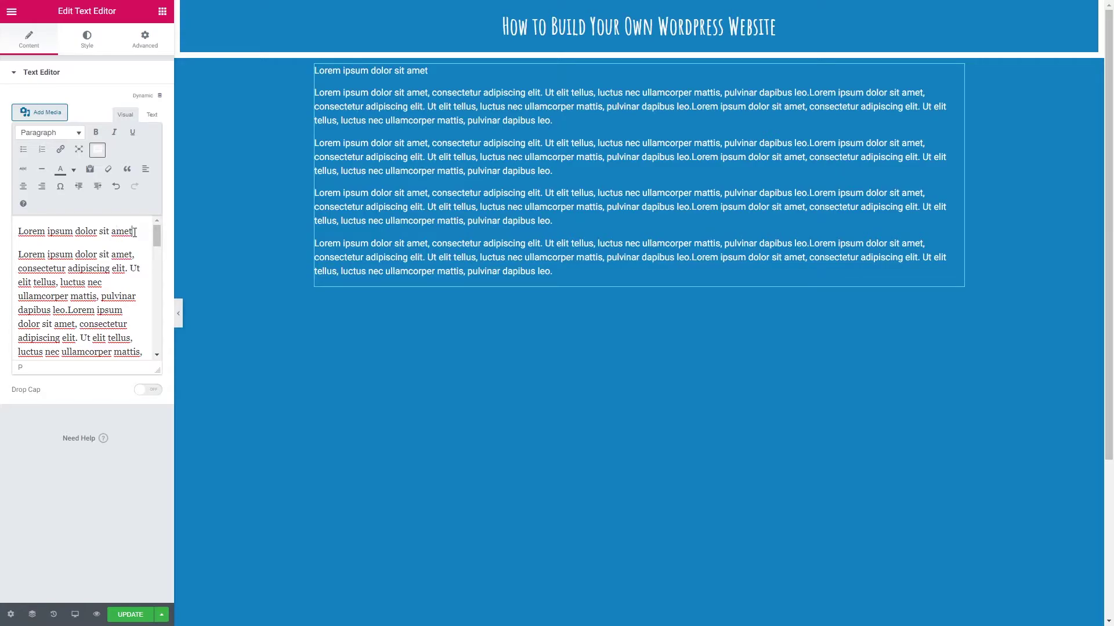
{"action": "left_click", "coordinate": [39, 135]}
{"action": "left_click", "coordinate": [50, 176]}
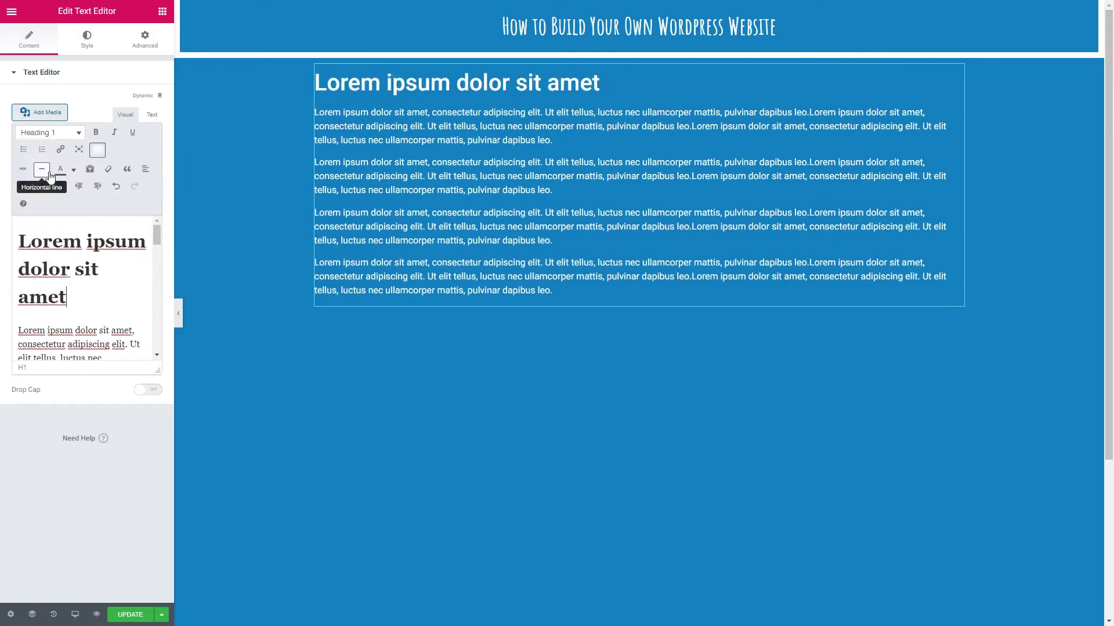
{"action": "left_click", "coordinate": [48, 133]}
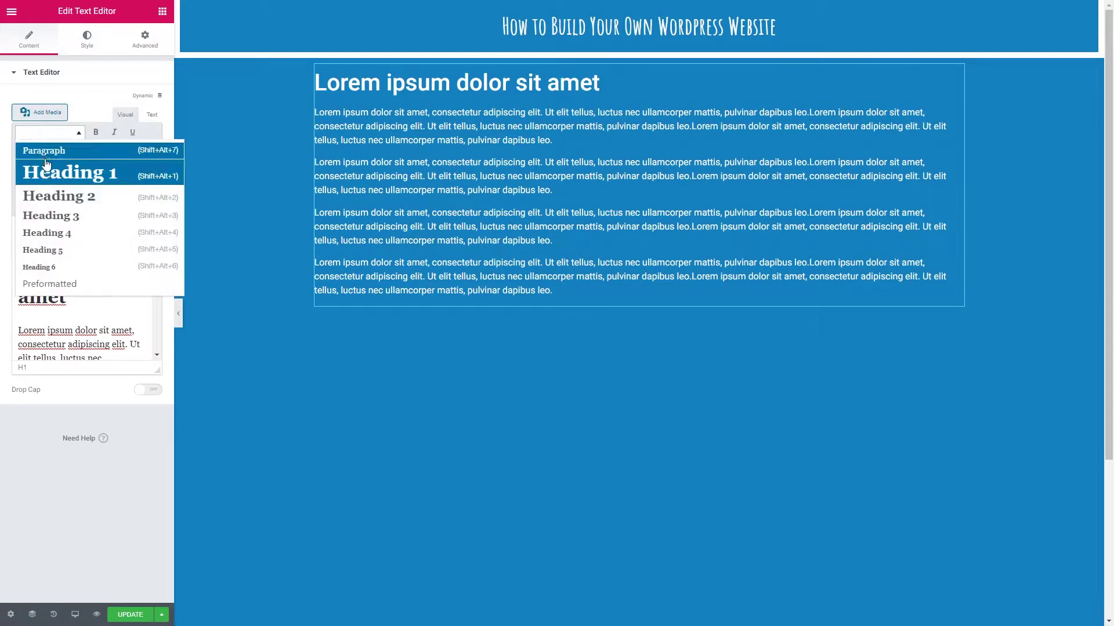
{"action": "left_click", "coordinate": [52, 216]}
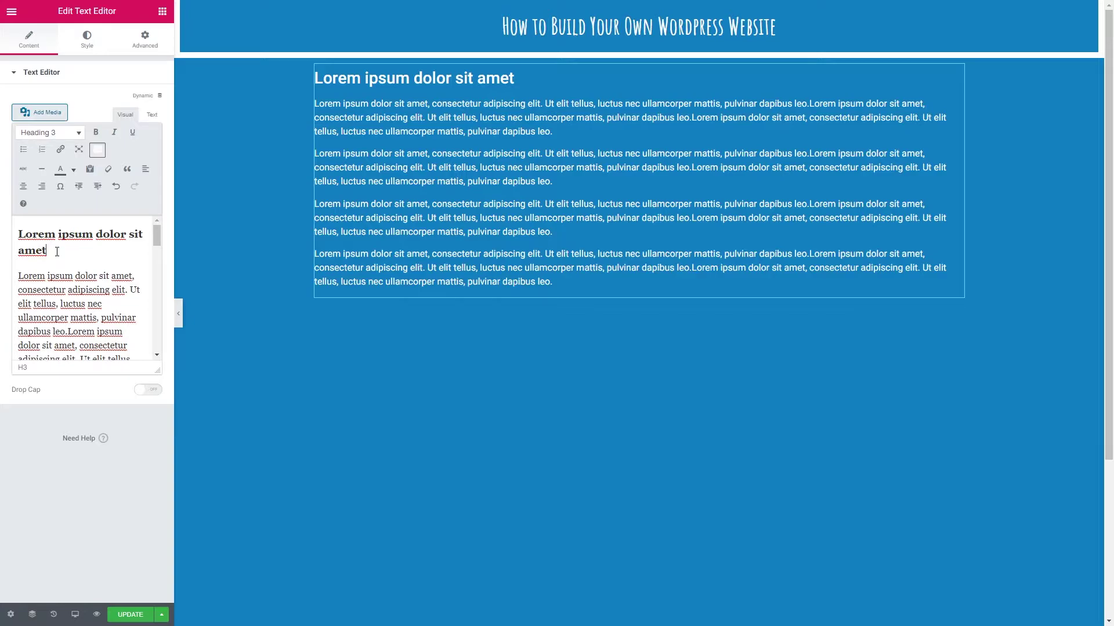
{"action": "left_click_drag", "start_coordinate": [57, 251], "coordinate": [17, 235]}
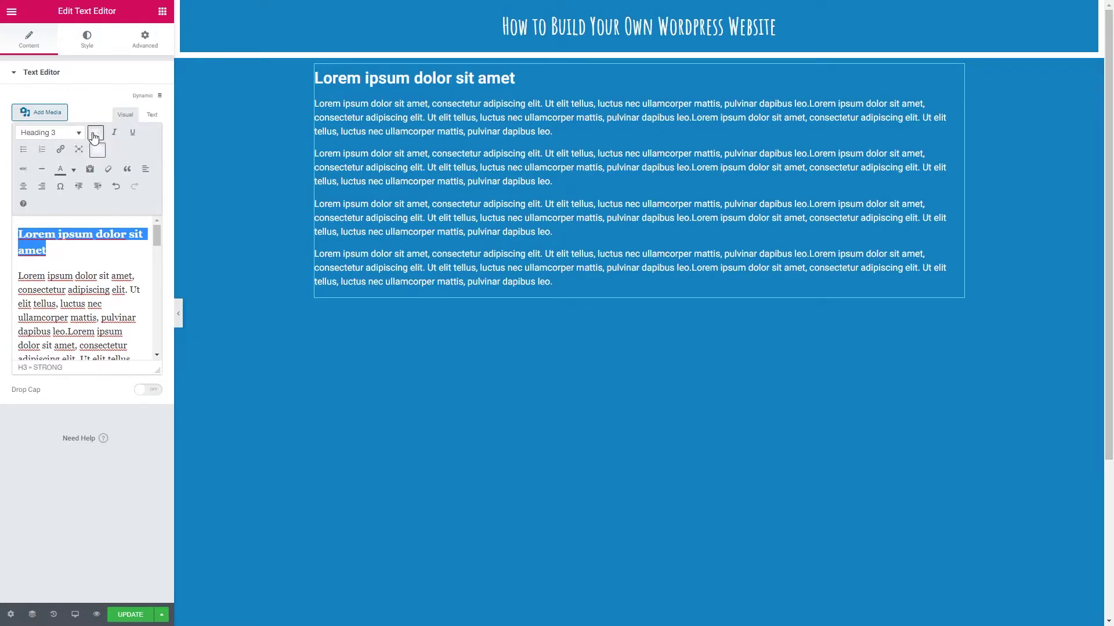
Step: Make the first line italic and underlined, trying bulleted and numbered lists before reverting
{"action": "left_click", "coordinate": [115, 133]}
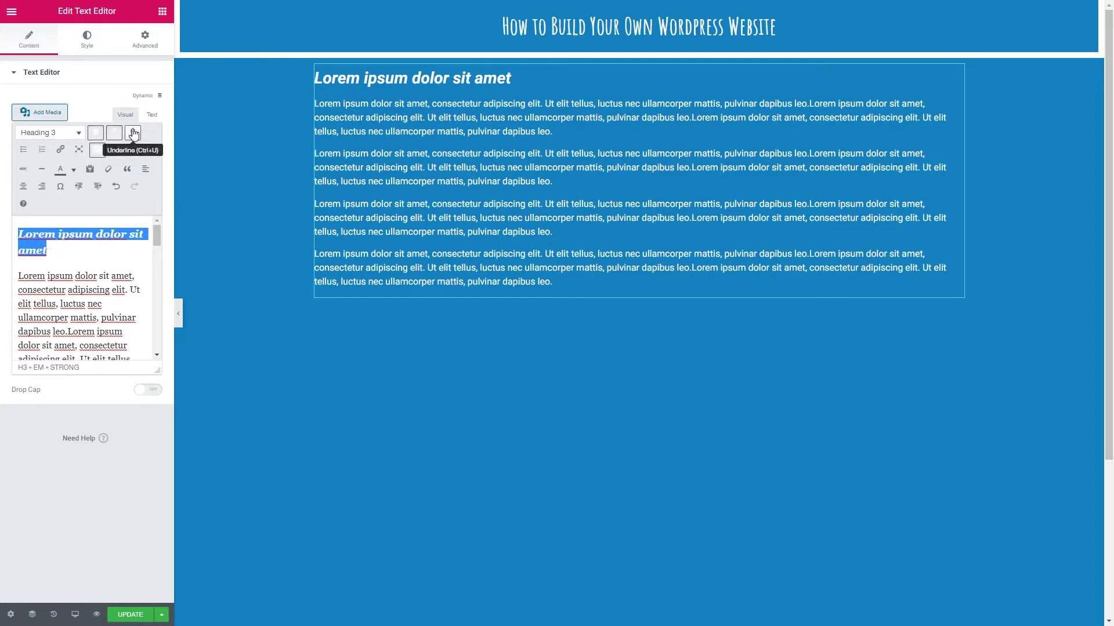
{"action": "left_click", "coordinate": [133, 134]}
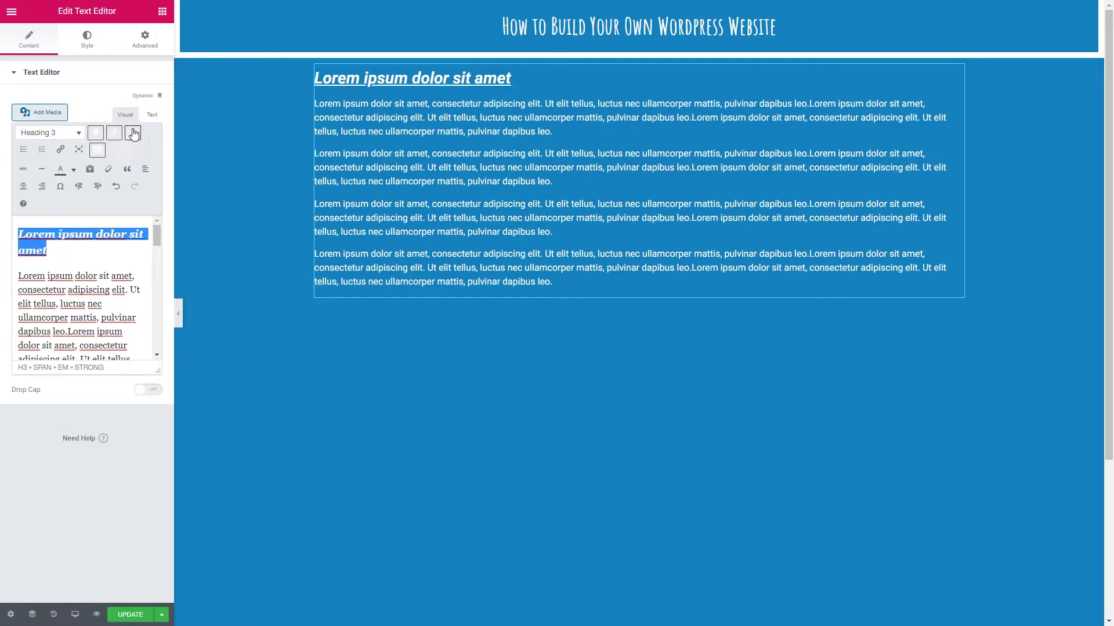
{"action": "left_click", "coordinate": [24, 150]}
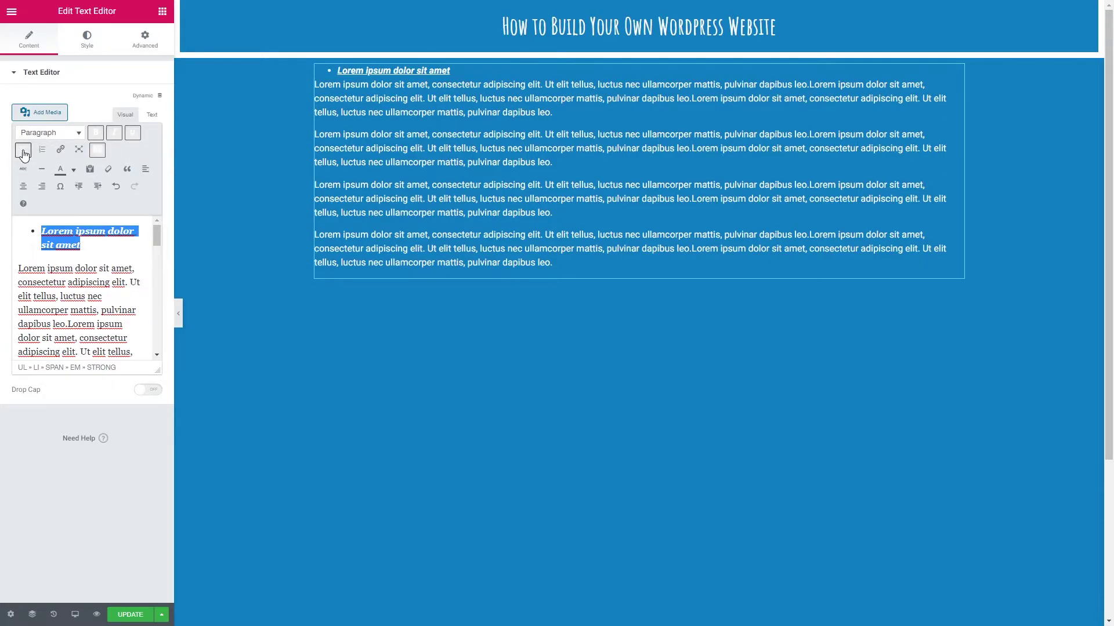
{"action": "left_click", "coordinate": [41, 152]}
{"action": "left_click", "coordinate": [41, 153]}
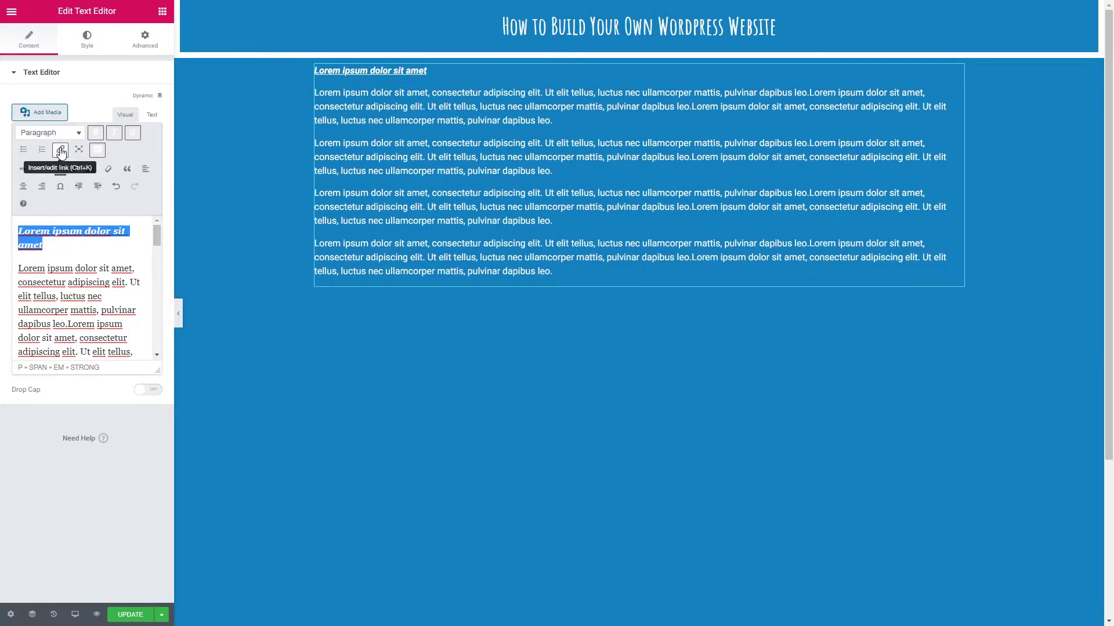
Step: Link the first line to yunomedia.com, opening in a new tab
{"action": "left_click", "coordinate": [60, 151]}
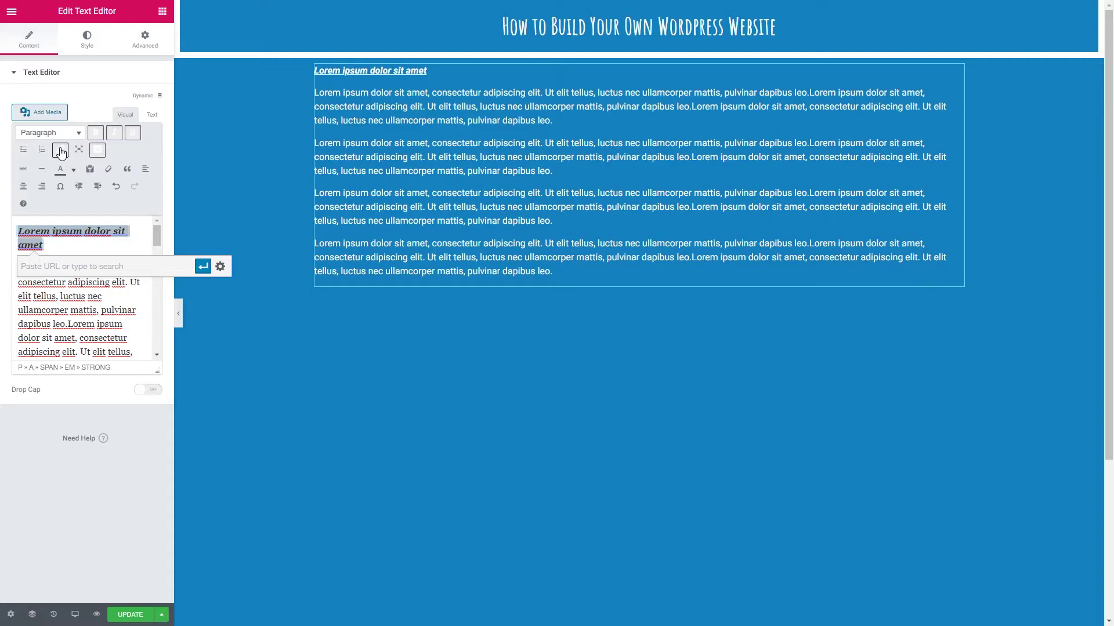
{"action": "left_click", "coordinate": [221, 267]}
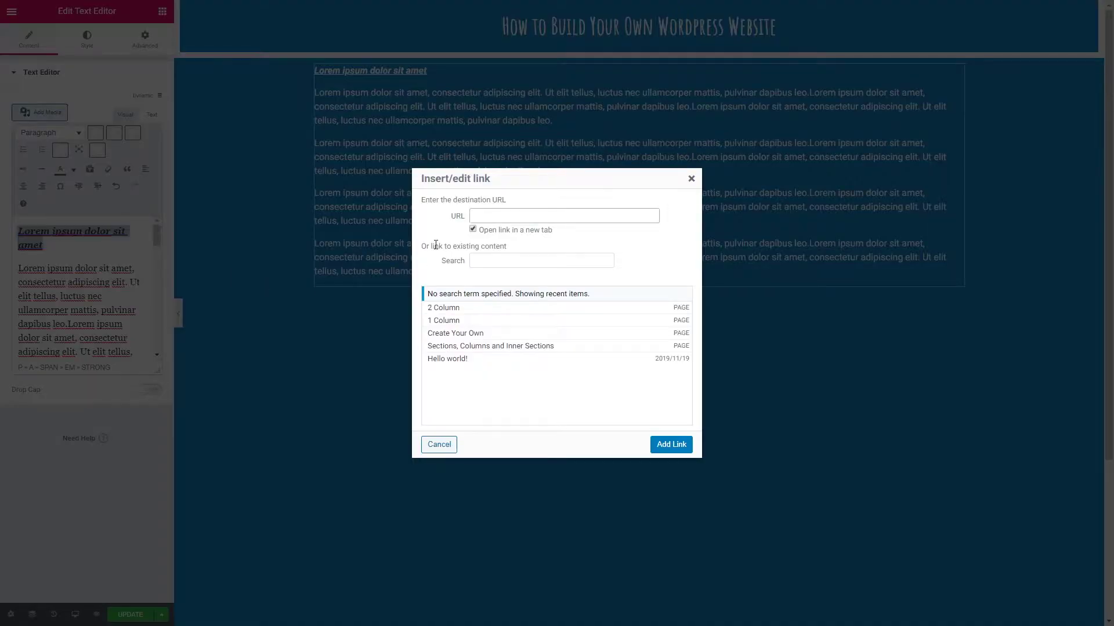
{"action": "type", "text": "yunomedia.com"}
{"action": "left_click", "coordinate": [671, 445]}
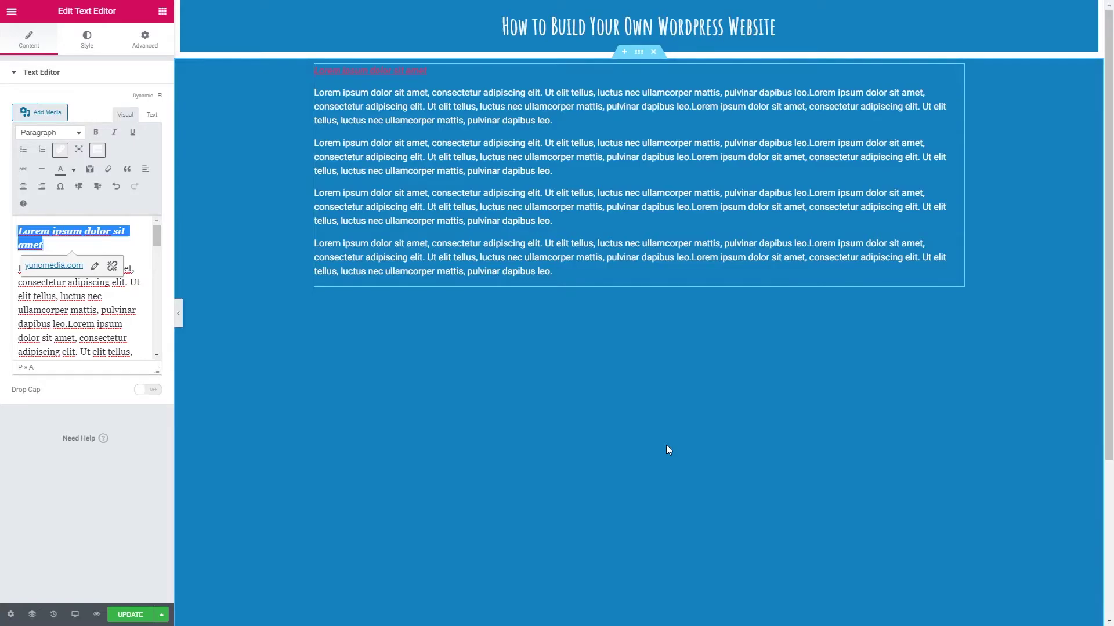
Step: Toggle fullscreen and extra toolbar rows, strike through the first line, then insert a horizontal rule
{"action": "left_click", "coordinate": [80, 151]}
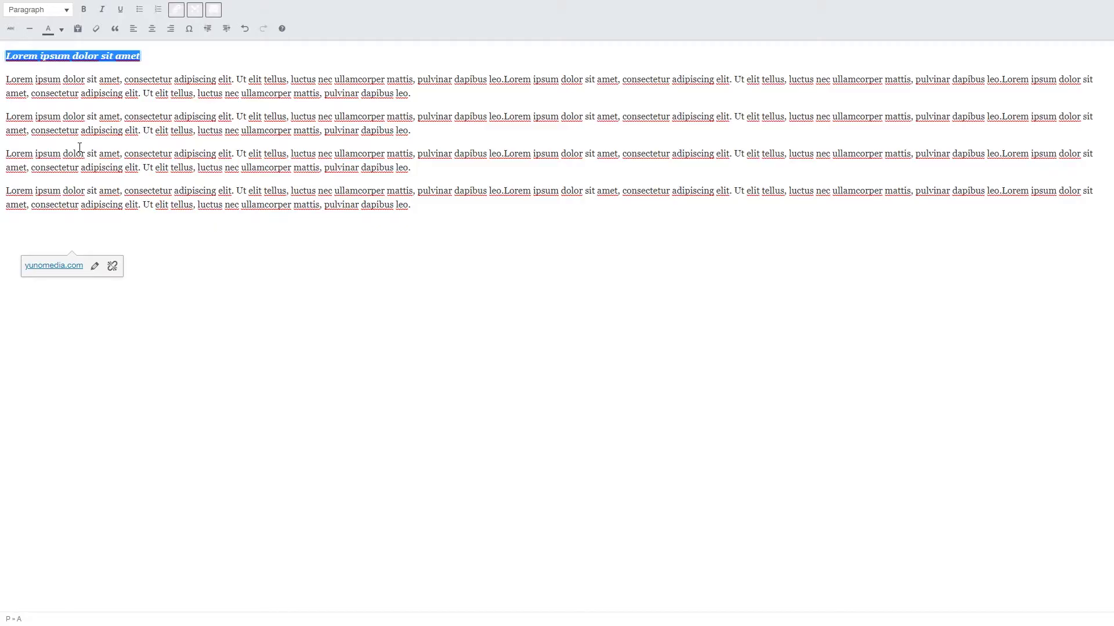
{"action": "left_click", "coordinate": [195, 11]}
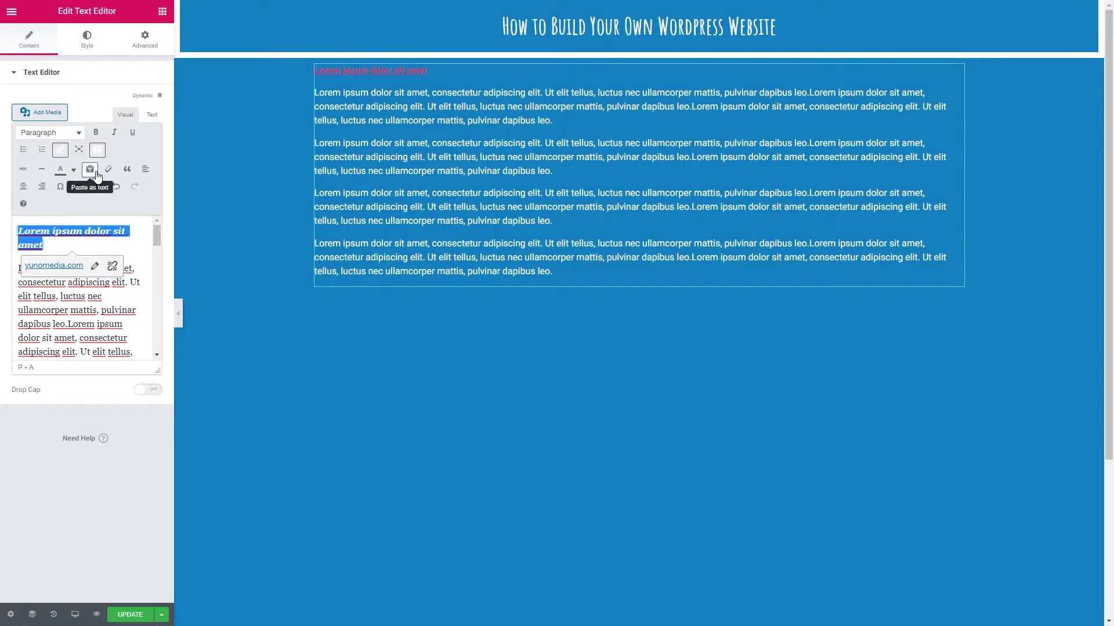
{"action": "left_click", "coordinate": [98, 152]}
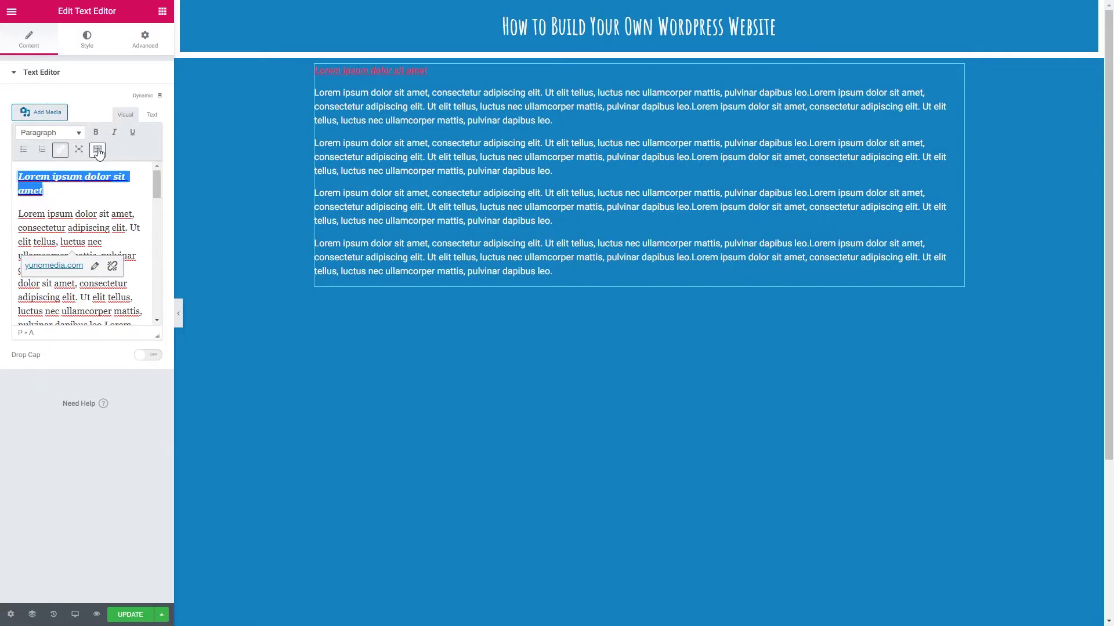
{"action": "left_click", "coordinate": [99, 152]}
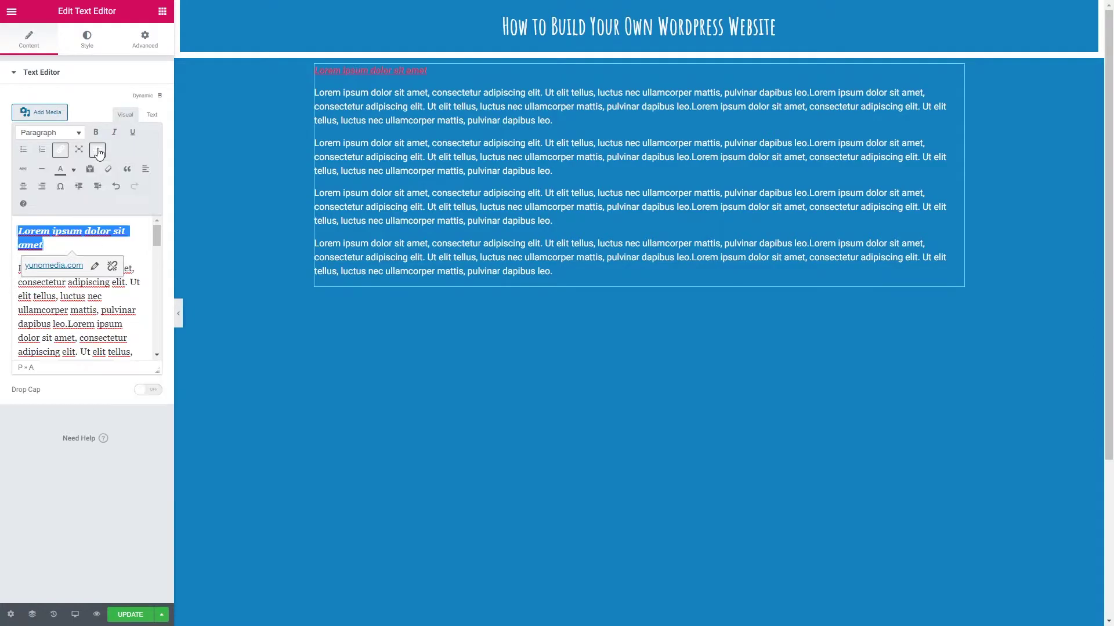
{"action": "left_click", "coordinate": [98, 152]}
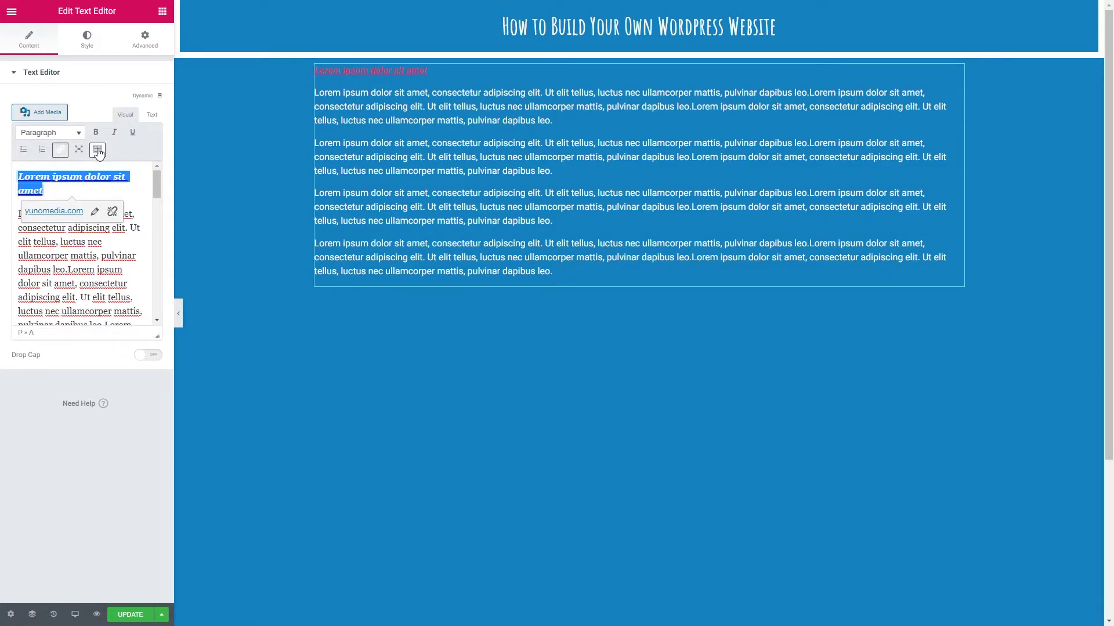
{"action": "left_click", "coordinate": [98, 151]}
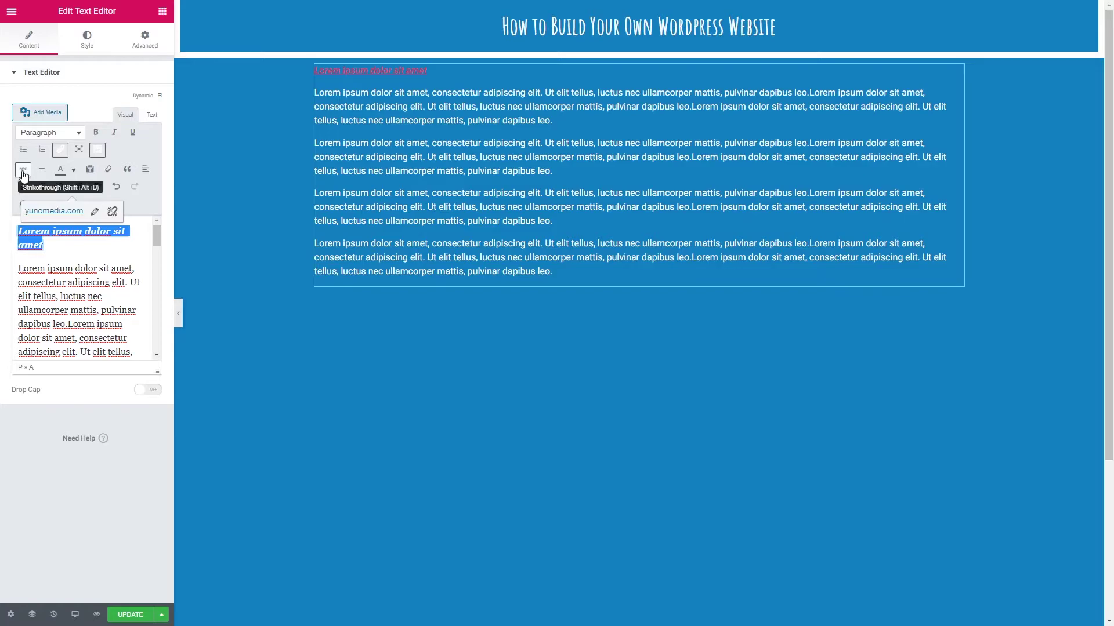
{"action": "left_click", "coordinate": [23, 172]}
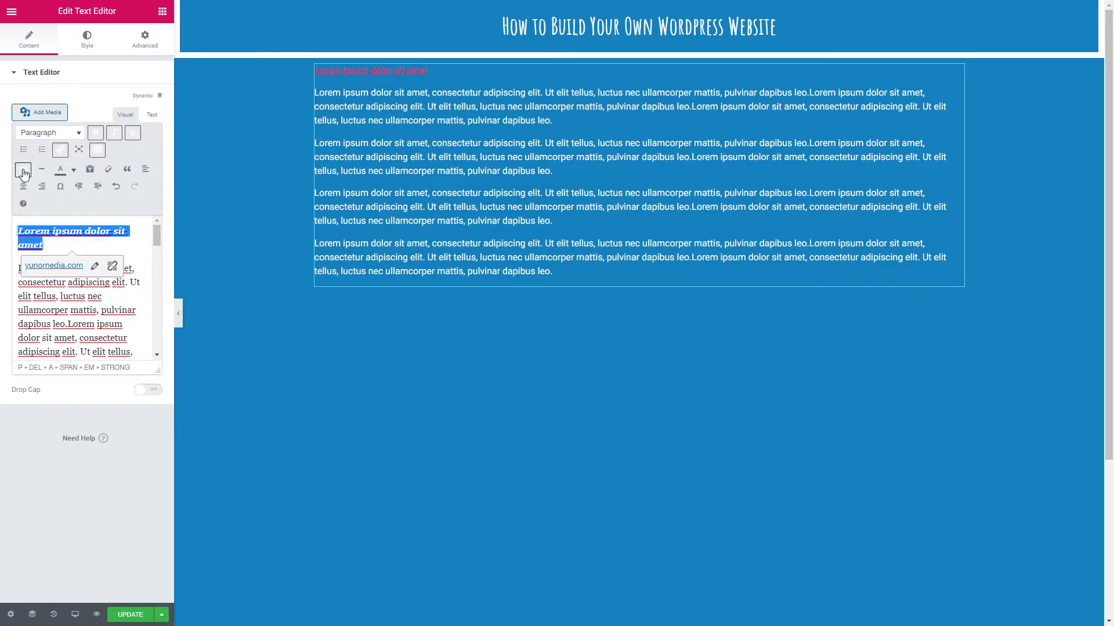
{"action": "left_click", "coordinate": [42, 170]}
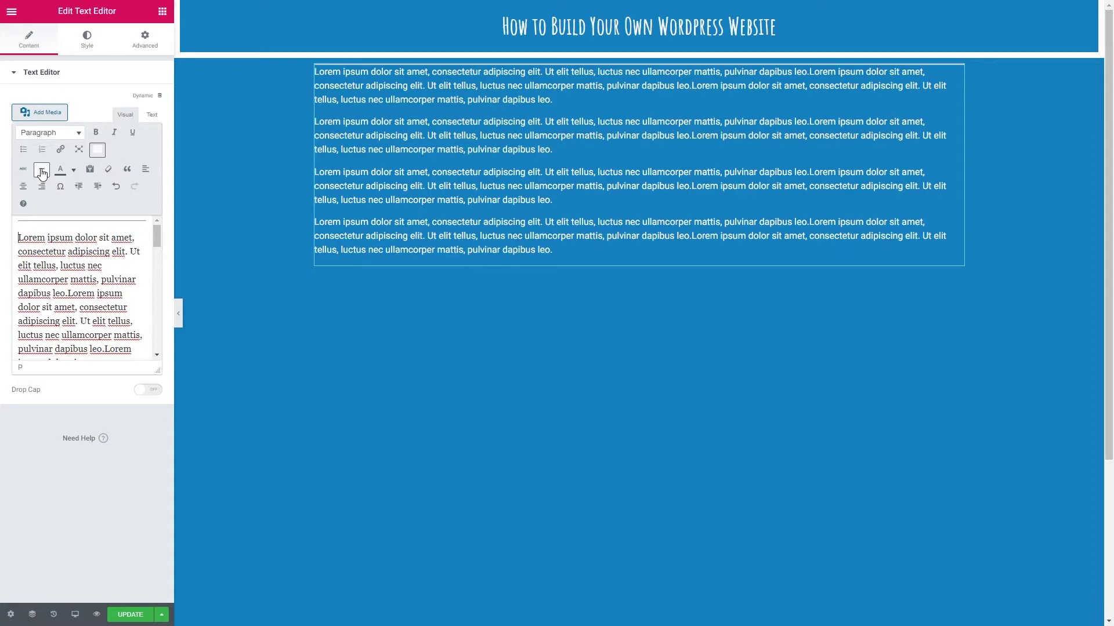
Step: Undo twice to restore the styled linked heading and remove the horizontal rule
{"action": "key", "text": "ctrl+z"}
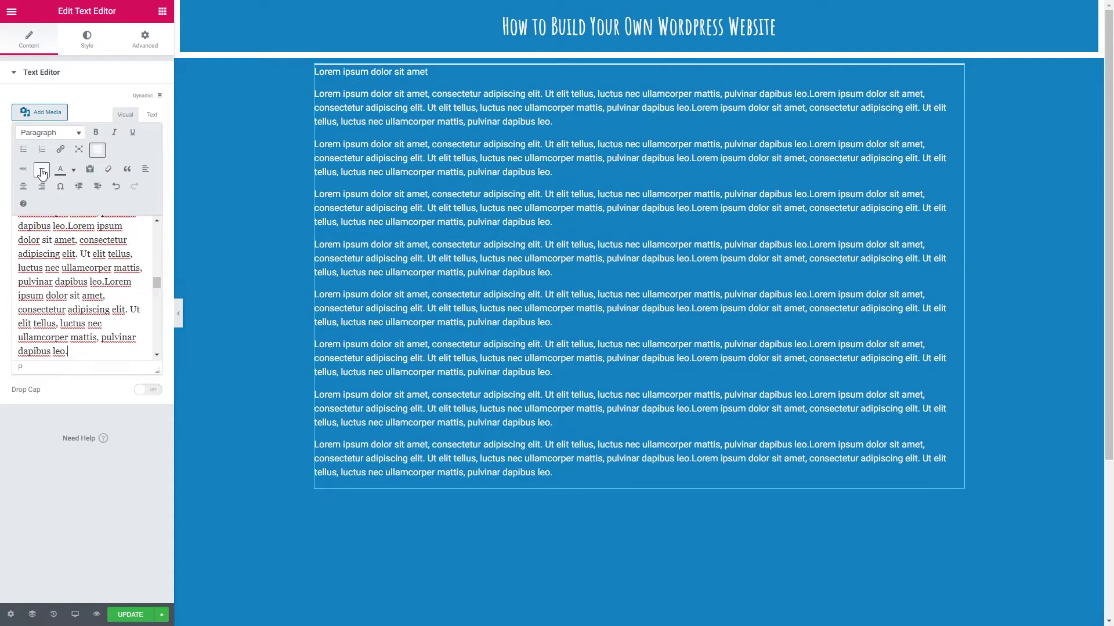
{"action": "key", "text": "ctrl+z"}
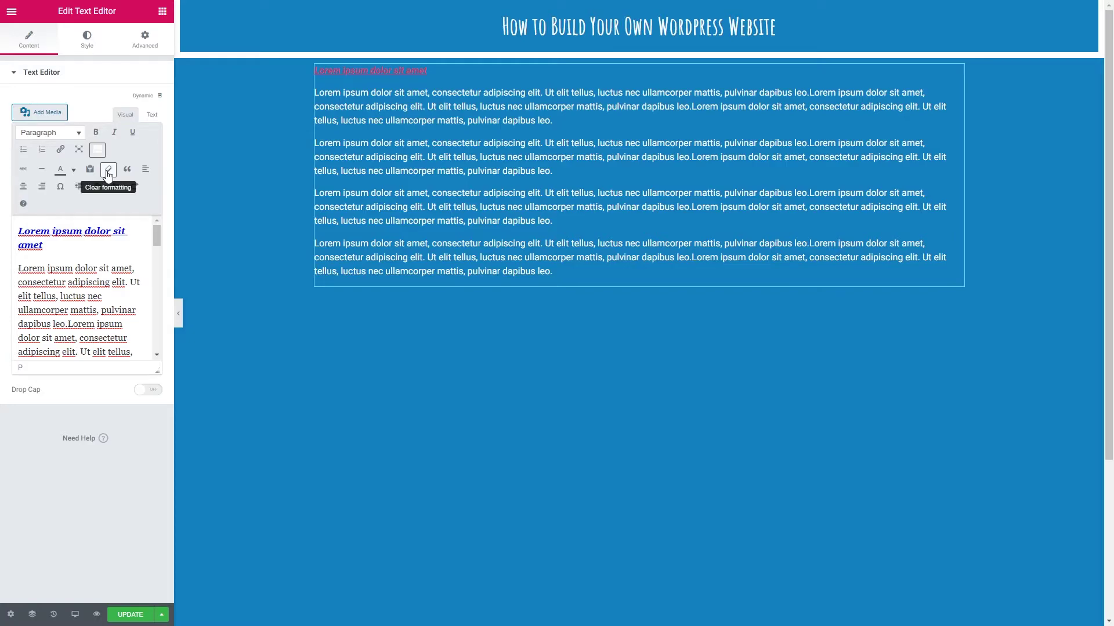
Step: Toggle blockquote off the first paragraph, test centre and right alignment, restore left, open special characters
{"action": "left_click", "coordinate": [127, 171]}
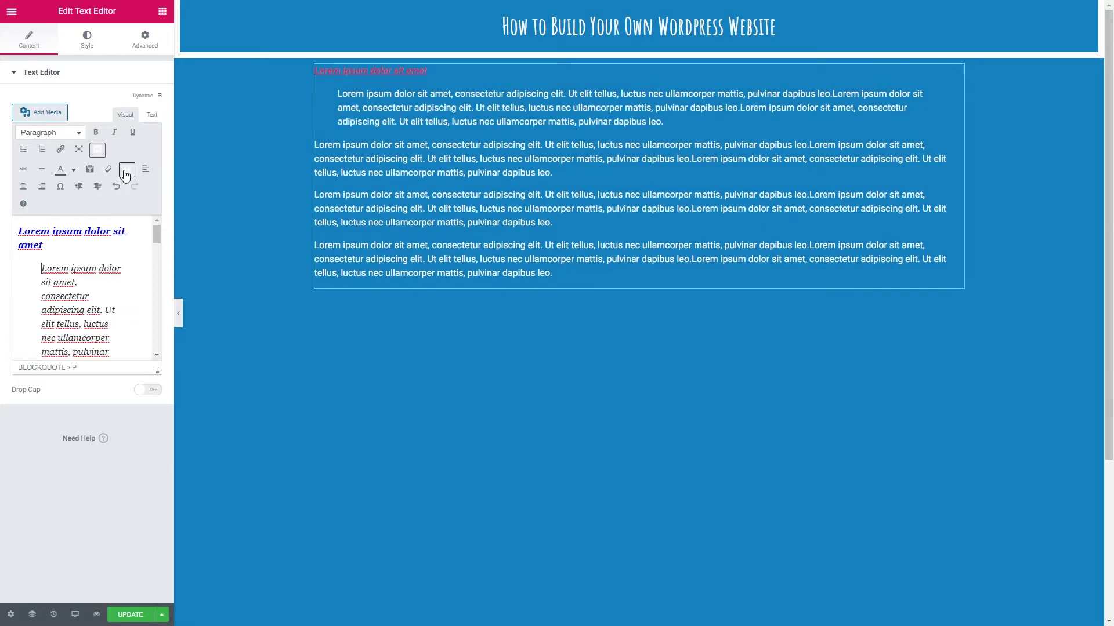
{"action": "left_click", "coordinate": [126, 171]}
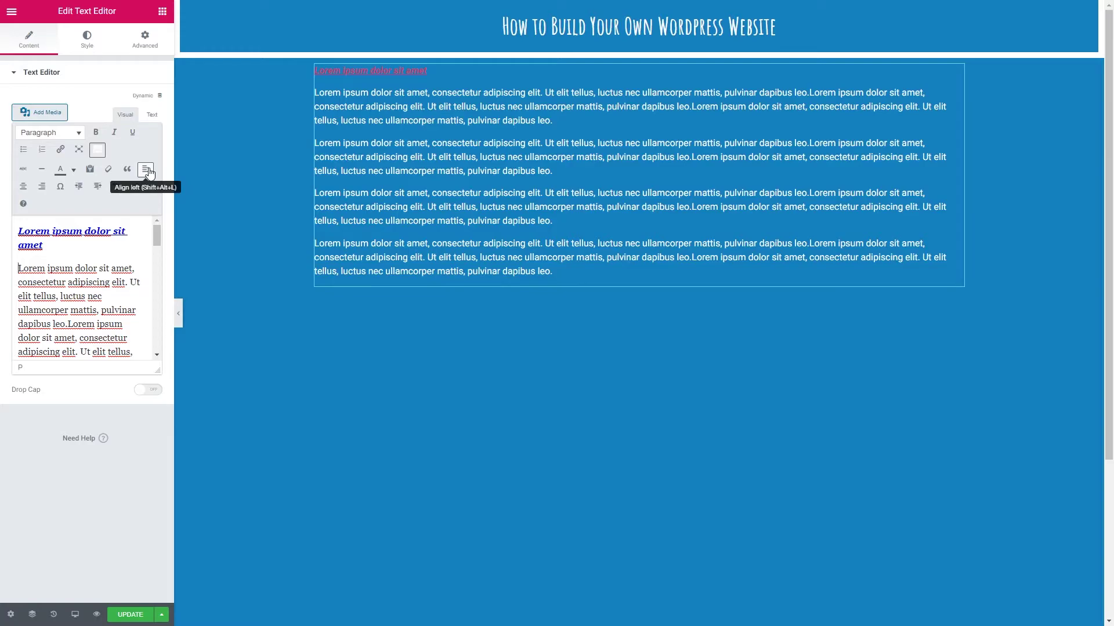
{"action": "left_click", "coordinate": [24, 188]}
{"action": "left_click", "coordinate": [41, 187]}
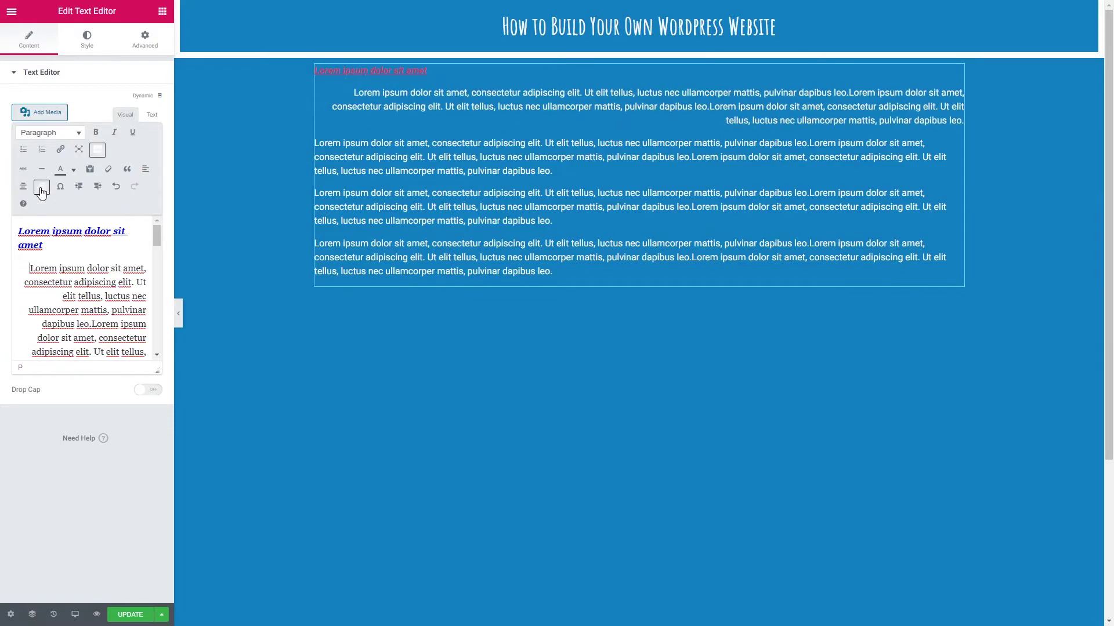
{"action": "left_click", "coordinate": [145, 170]}
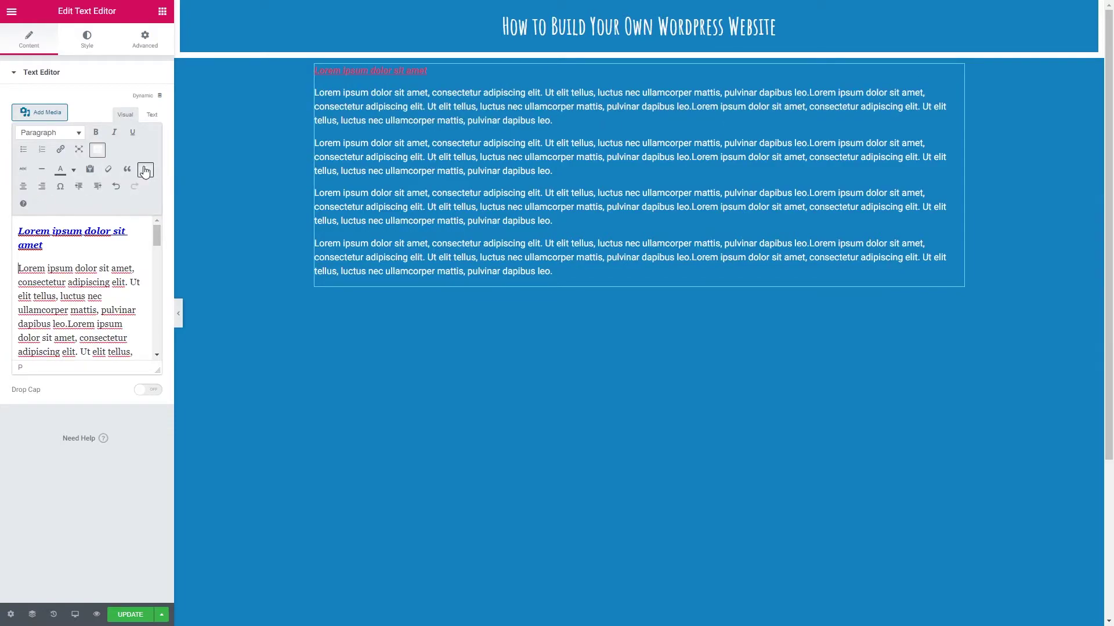
{"action": "left_click", "coordinate": [61, 187]}
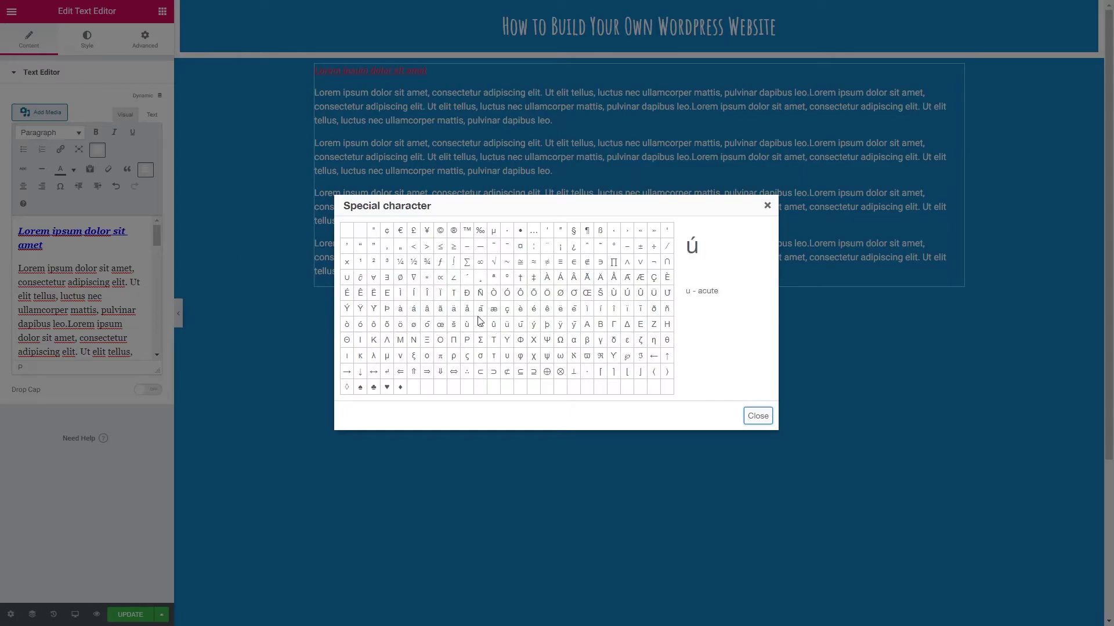
Step: Close the special character picker and indent the first paragraph twice, then remove the indent
{"action": "left_click", "coordinate": [753, 419]}
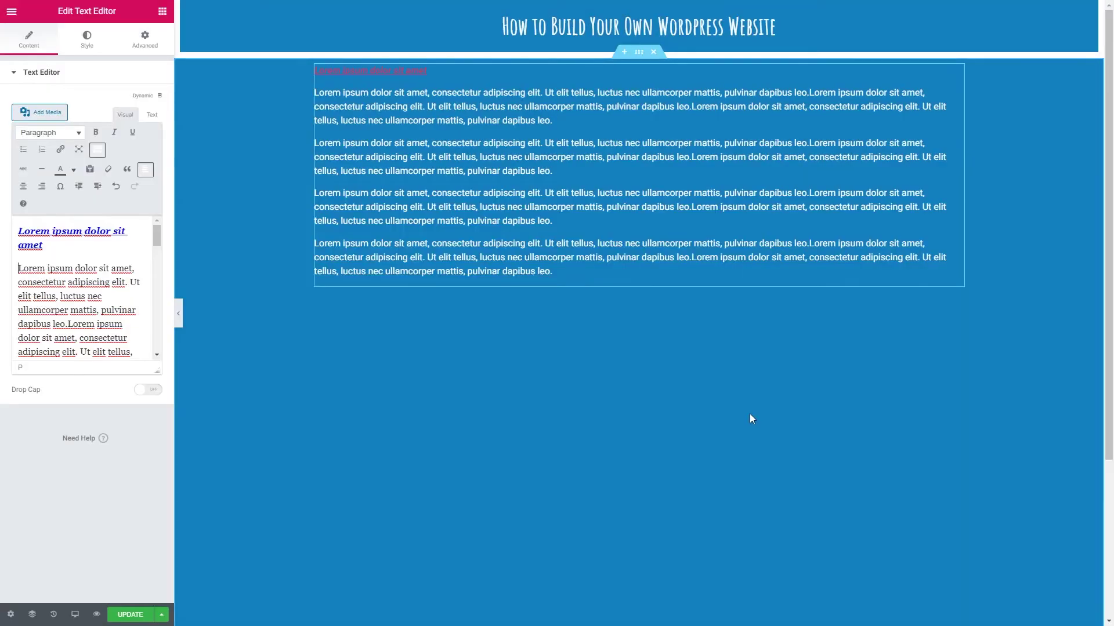
{"action": "left_click", "coordinate": [97, 187]}
{"action": "left_click", "coordinate": [97, 188]}
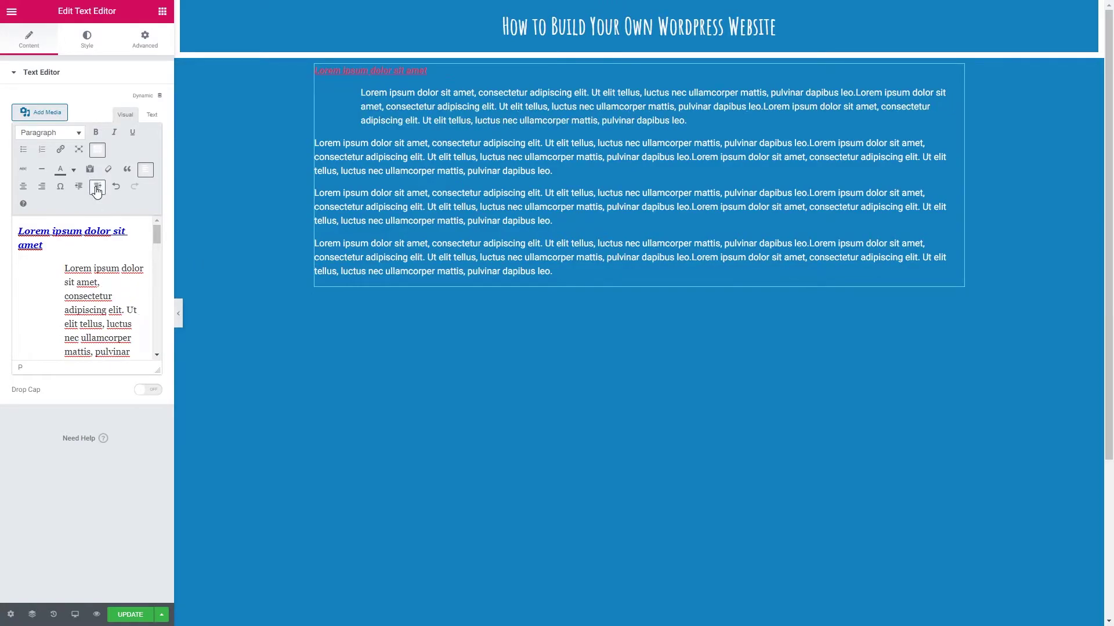
{"action": "left_click", "coordinate": [80, 187]}
{"action": "left_click", "coordinate": [81, 187]}
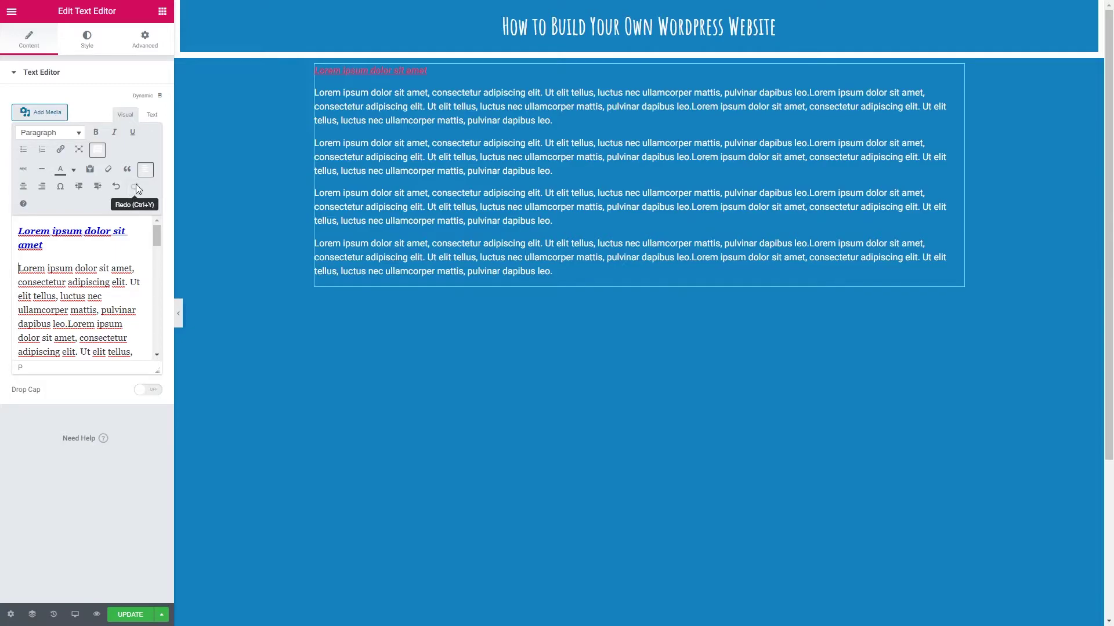
Step: Add an empty line under the linked heading and insert the office-building photo from the media library
{"action": "triple_click", "coordinate": [76, 247]}
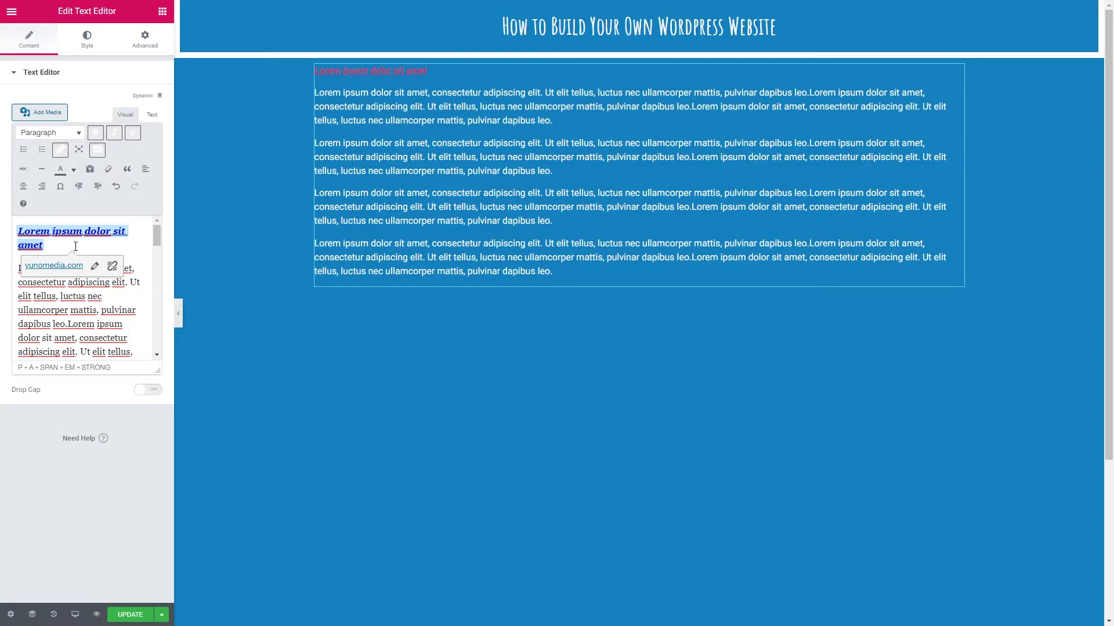
{"action": "left_click", "coordinate": [75, 247]}
{"action": "key", "text": "Return"}
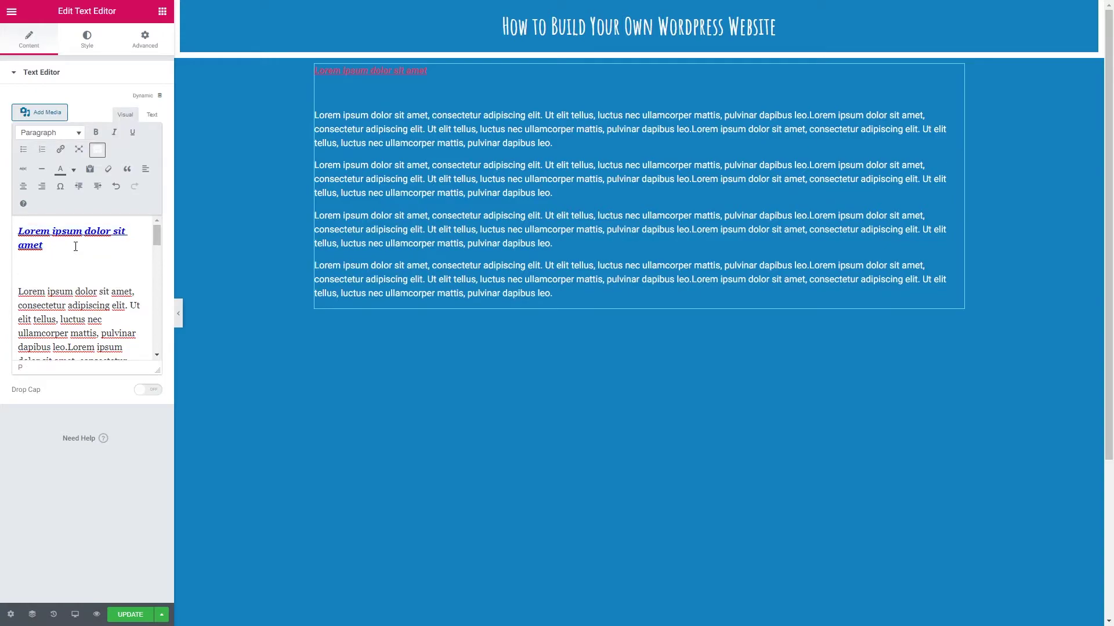
{"action": "left_click", "coordinate": [36, 114]}
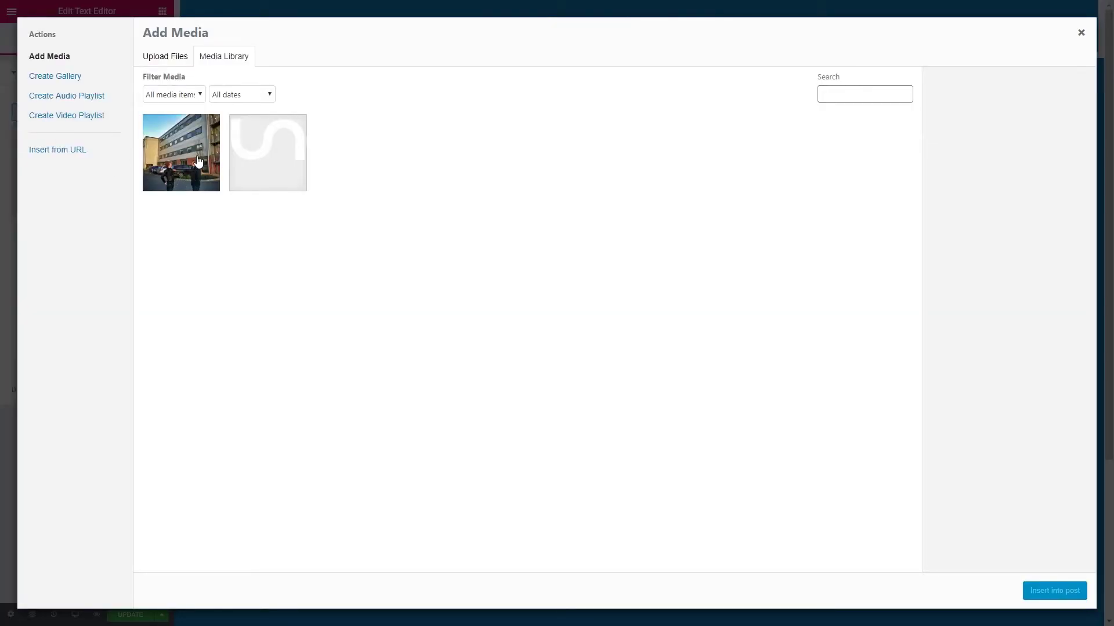
{"action": "left_click", "coordinate": [176, 146]}
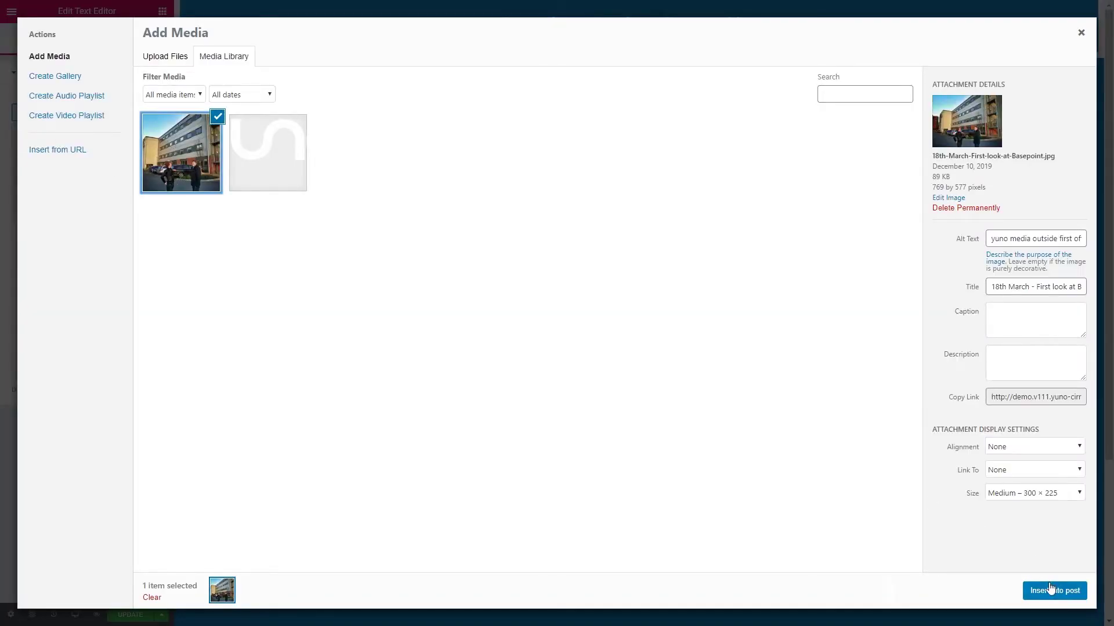
{"action": "left_click", "coordinate": [1051, 591]}
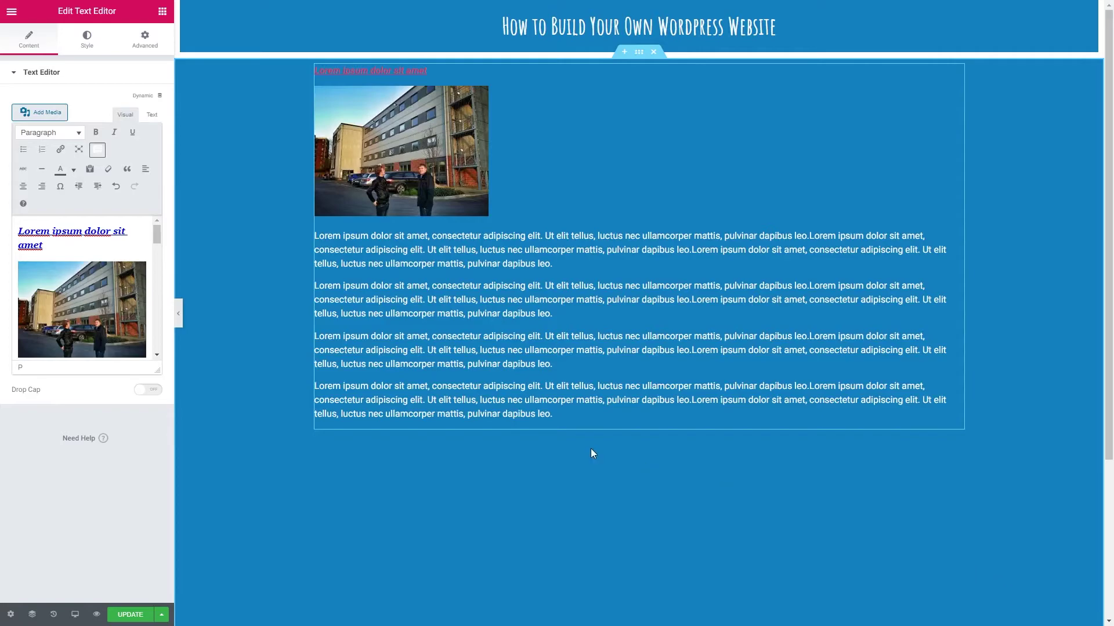
Step: Set the photo's alignment to none and keep its size at Medium 300 × 225
{"action": "left_click", "coordinate": [46, 273]}
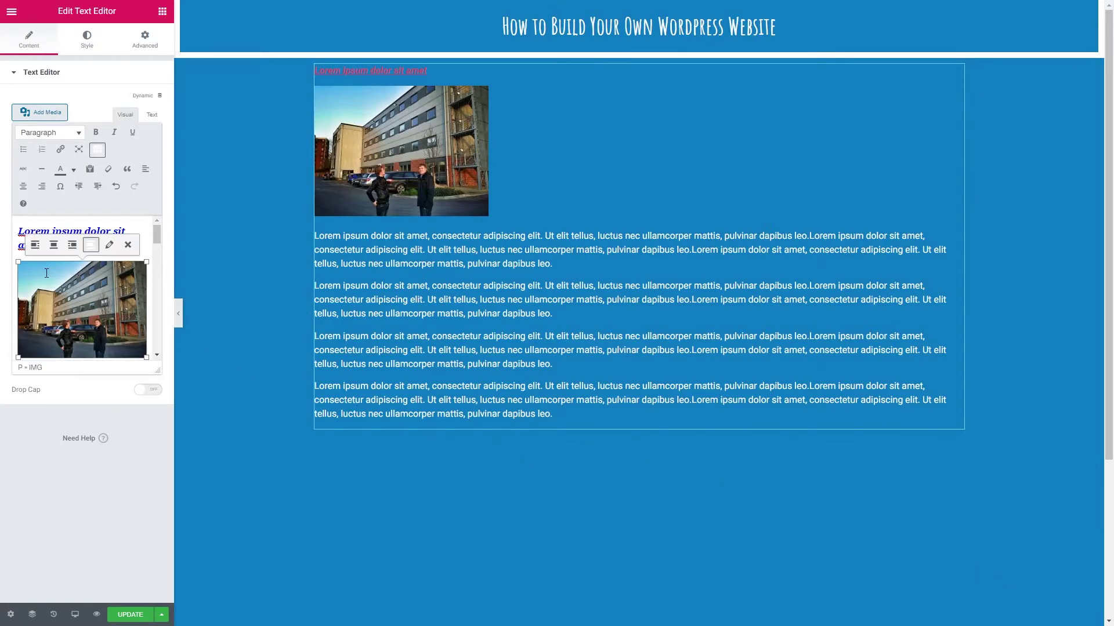
{"action": "left_click", "coordinate": [43, 249]}
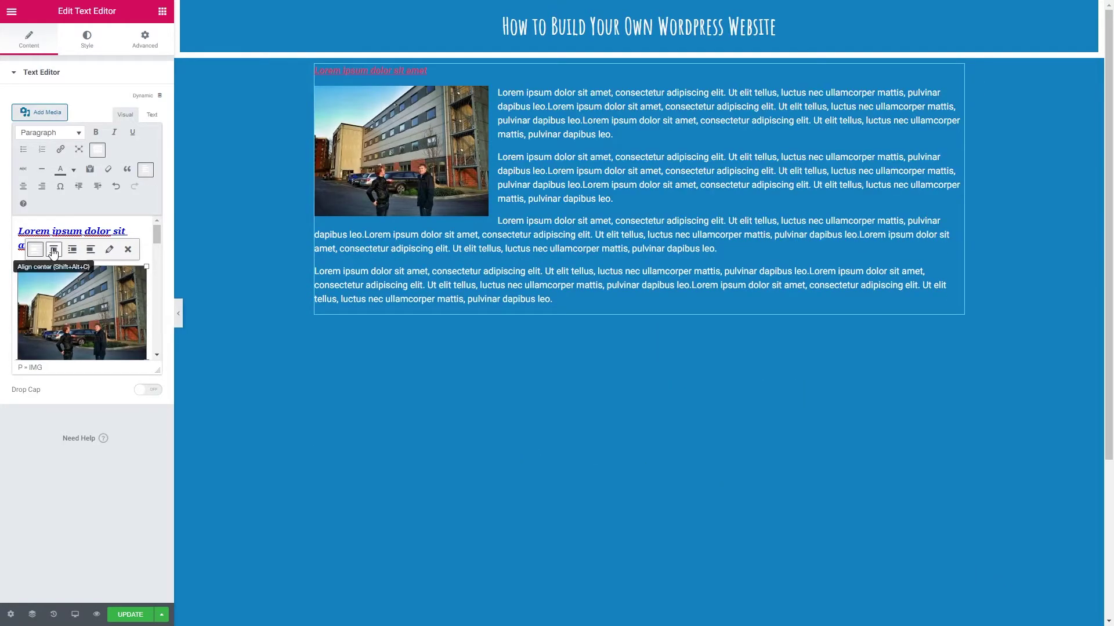
{"action": "left_click", "coordinate": [53, 246]}
{"action": "left_click", "coordinate": [72, 250]}
{"action": "left_click", "coordinate": [90, 250]}
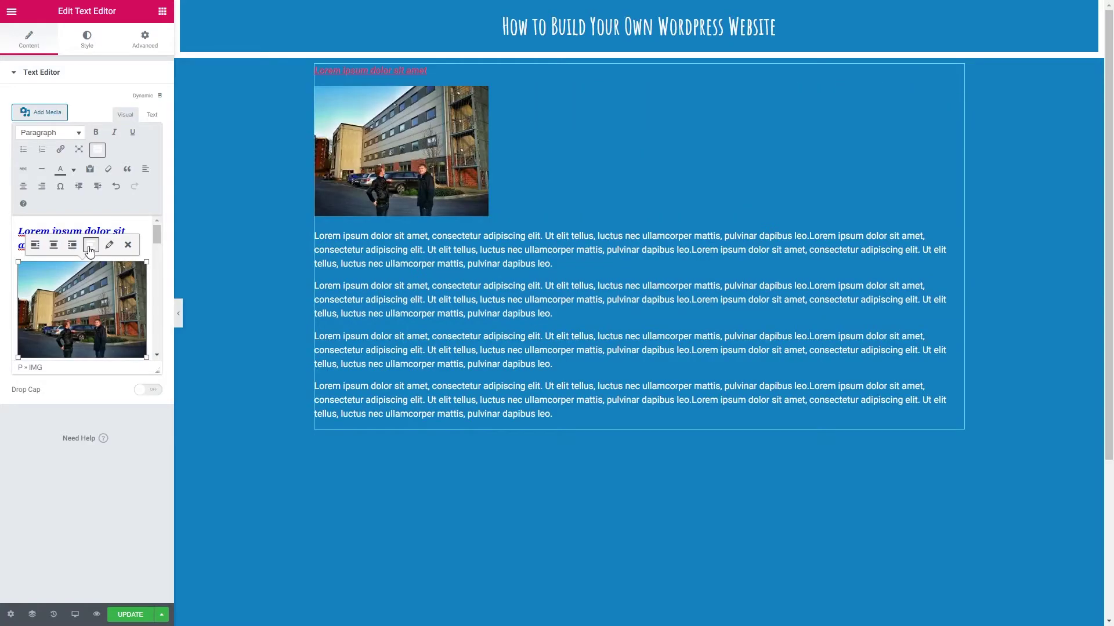
{"action": "left_click", "coordinate": [109, 246]}
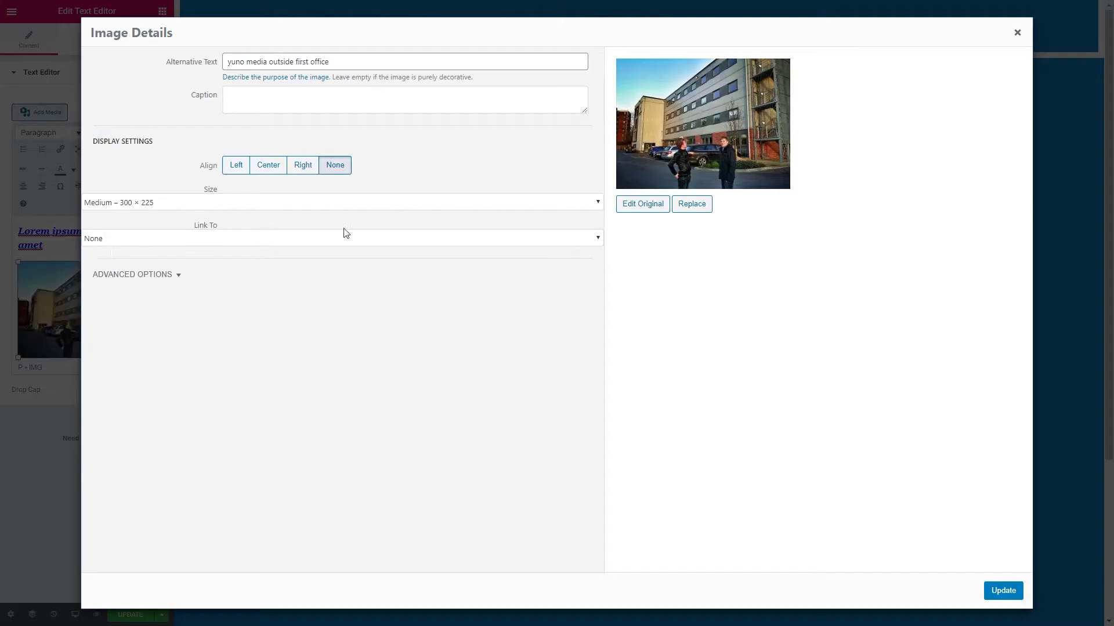
{"action": "left_click", "coordinate": [456, 203]}
{"action": "left_click", "coordinate": [400, 298]}
{"action": "left_click", "coordinate": [1002, 591]}
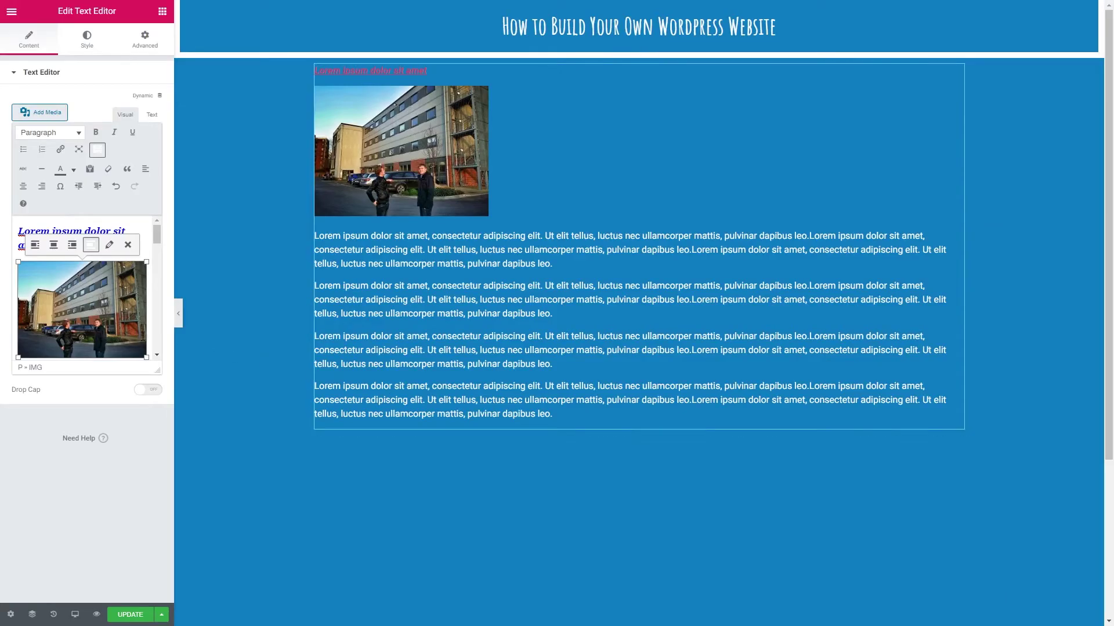
Step: View the widget content as raw HTML in the Text tab, then return to Visual
{"action": "triple_click", "coordinate": [148, 232]}
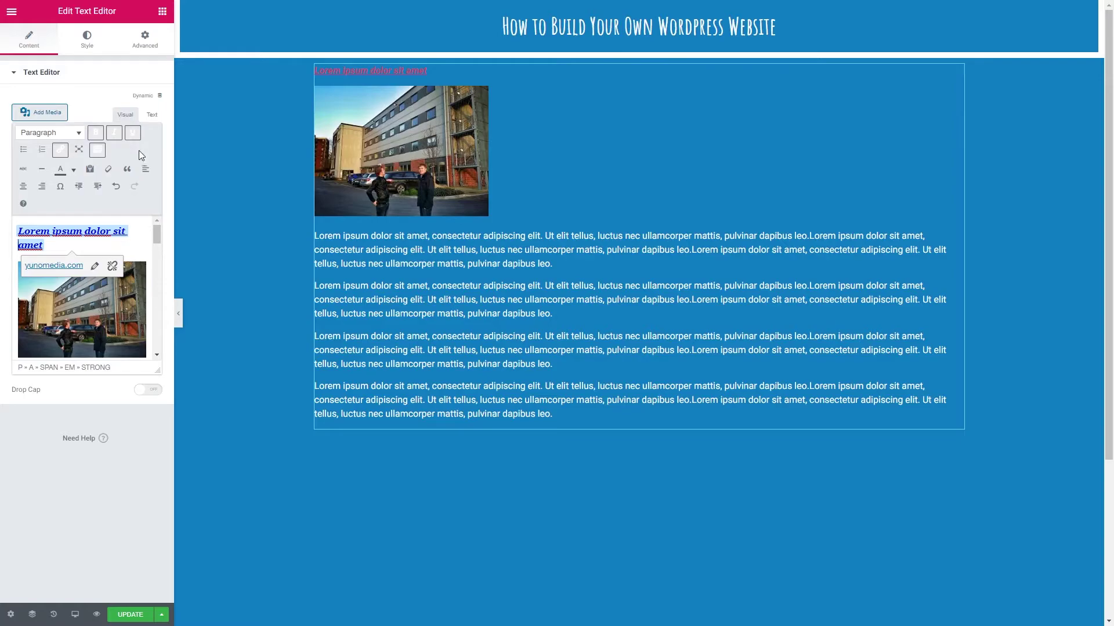
{"action": "left_click", "coordinate": [150, 118]}
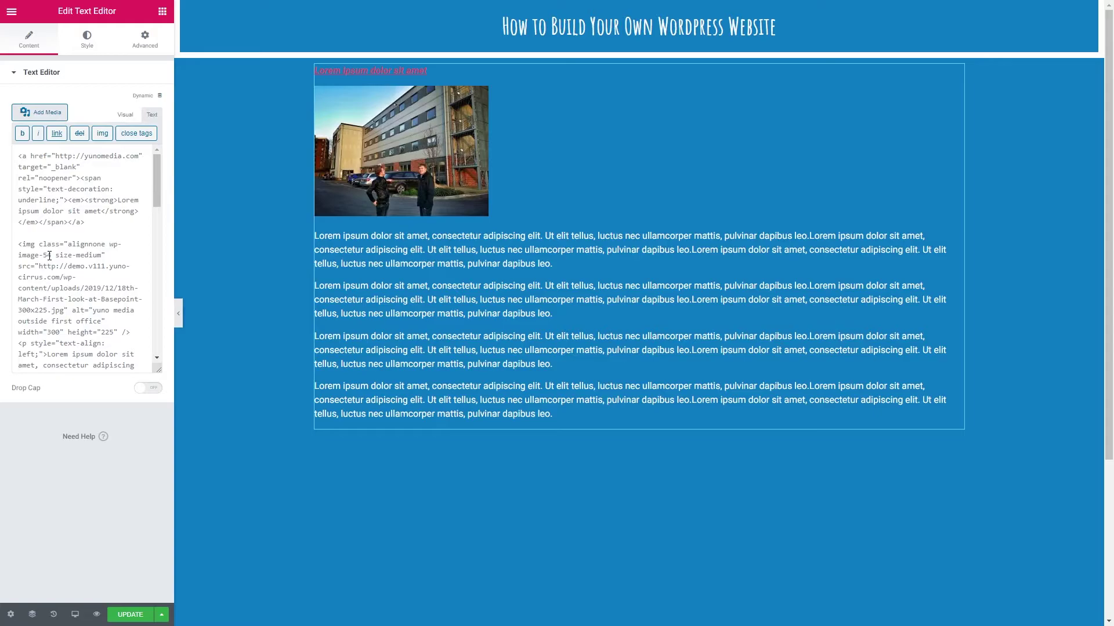
{"action": "left_click", "coordinate": [124, 115]}
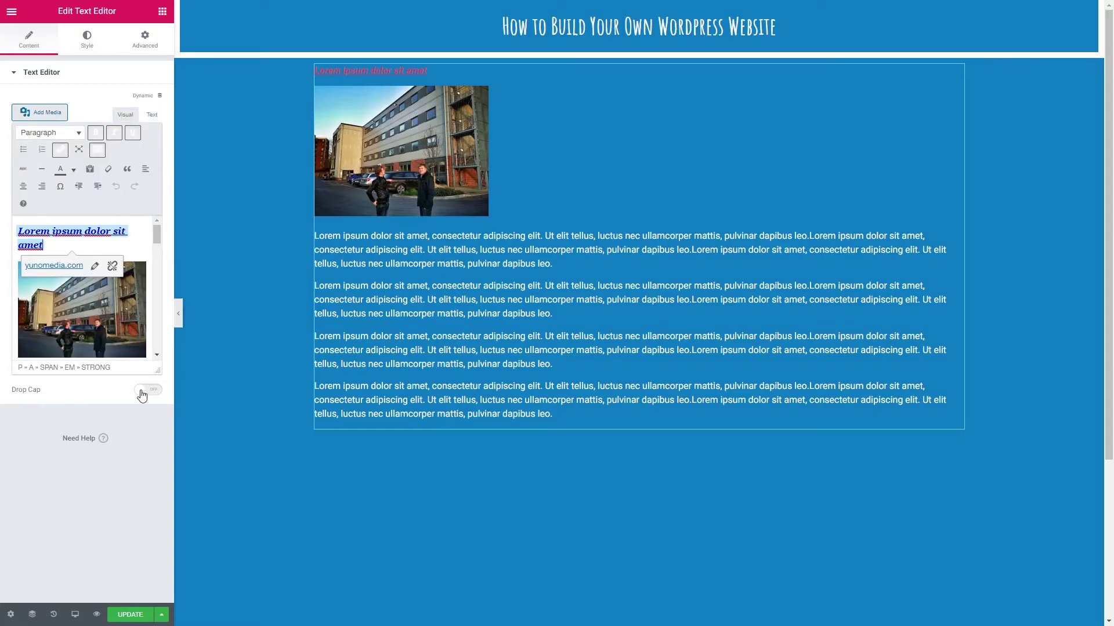
{"action": "left_click", "coordinate": [163, 13]}
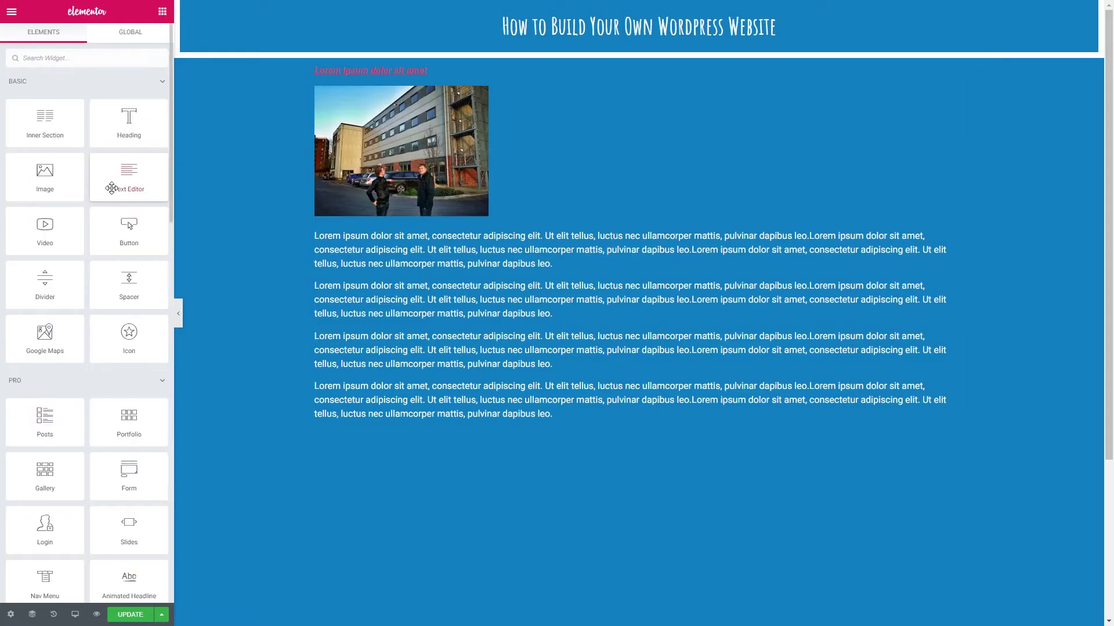
{"action": "left_click_drag", "start_coordinate": [106, 183], "coordinate": [412, 423]}
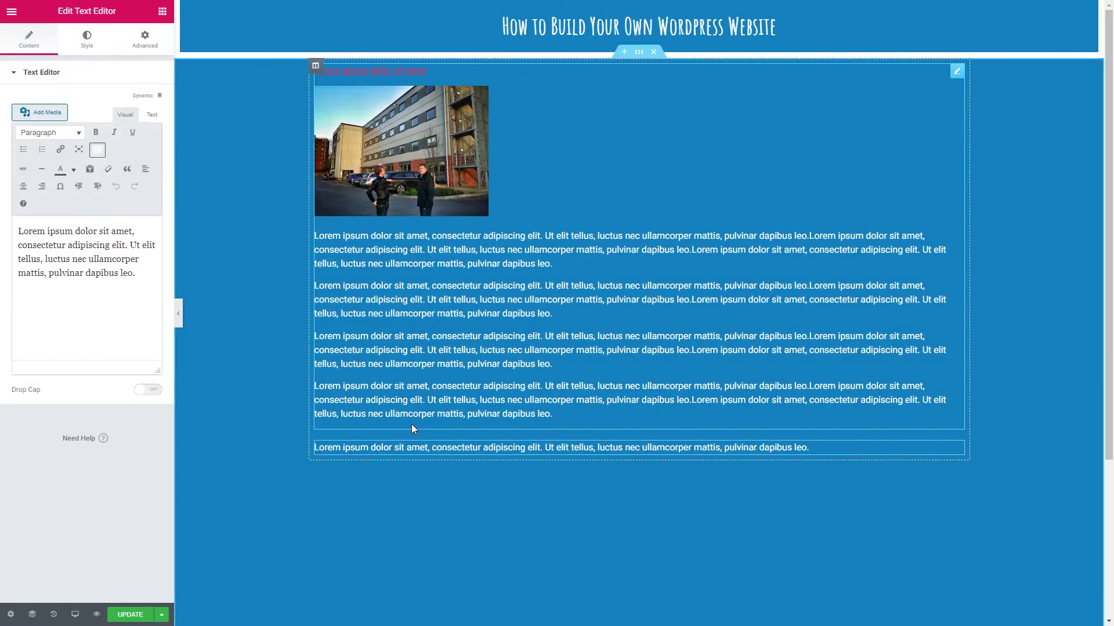
{"action": "left_click_drag", "start_coordinate": [139, 273], "coordinate": [13, 228]}
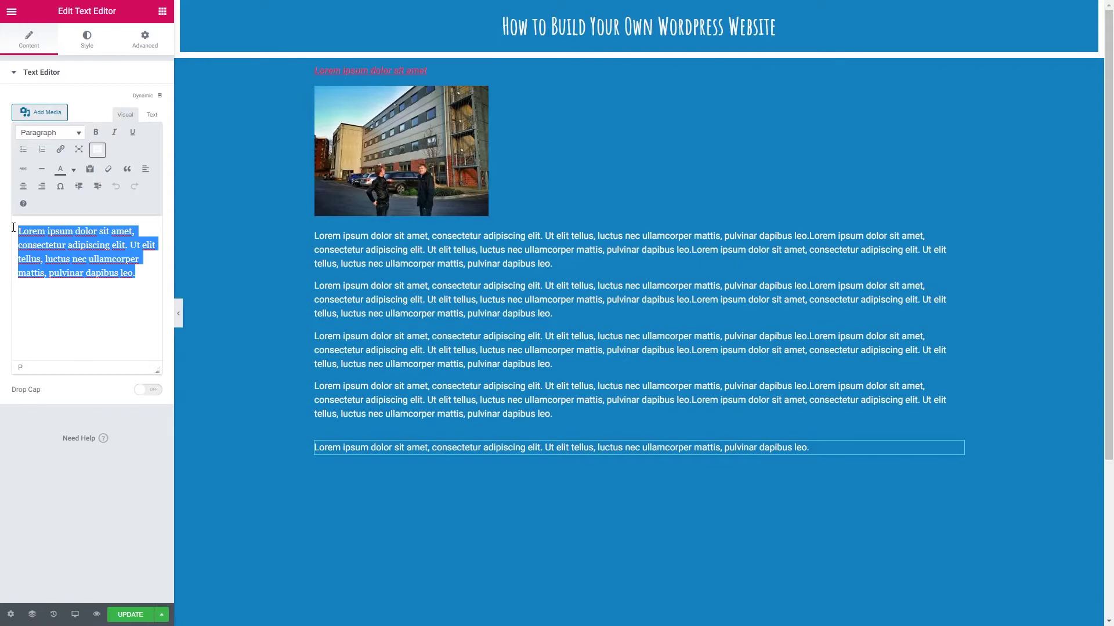
{"action": "key", "text": "ctrl+v"}
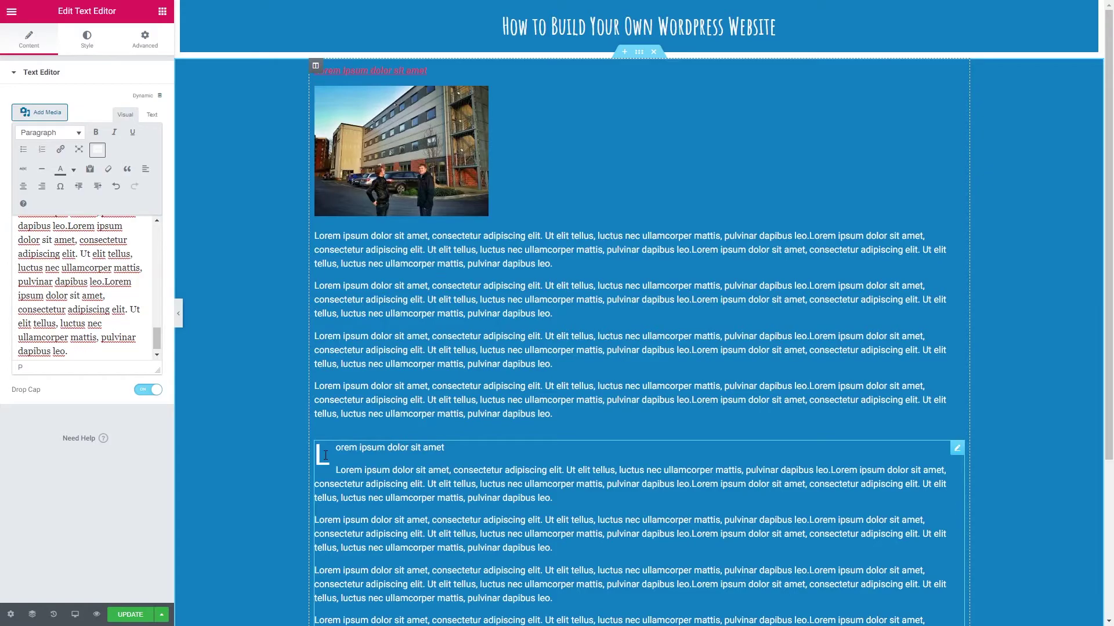
{"action": "left_click", "coordinate": [145, 391]}
{"action": "right_click", "coordinate": [433, 448]}
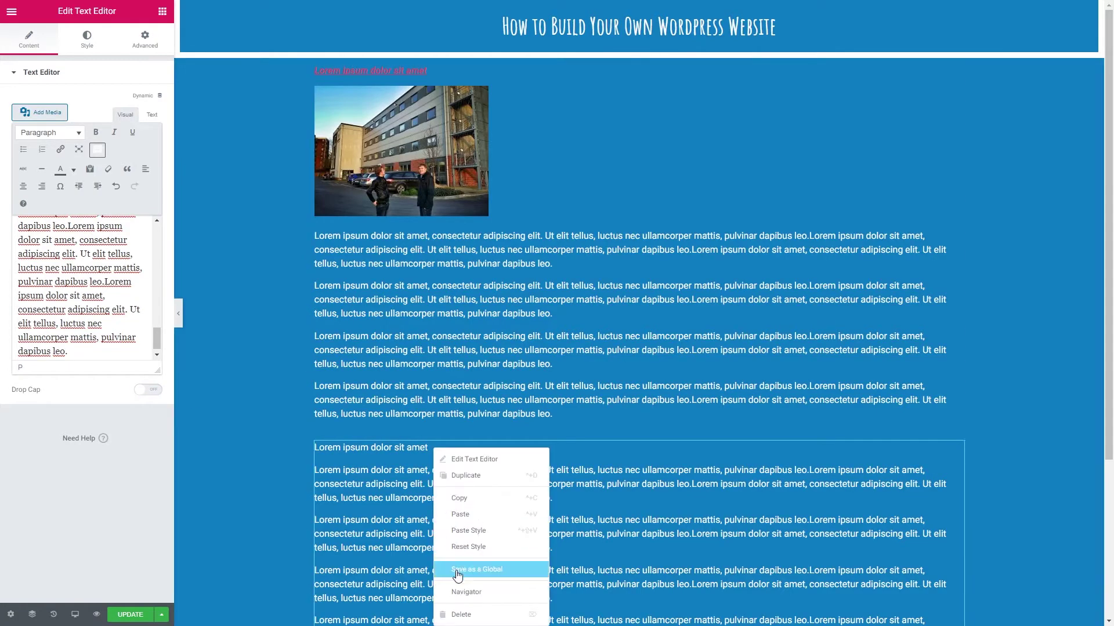
{"action": "left_click", "coordinate": [467, 616]}
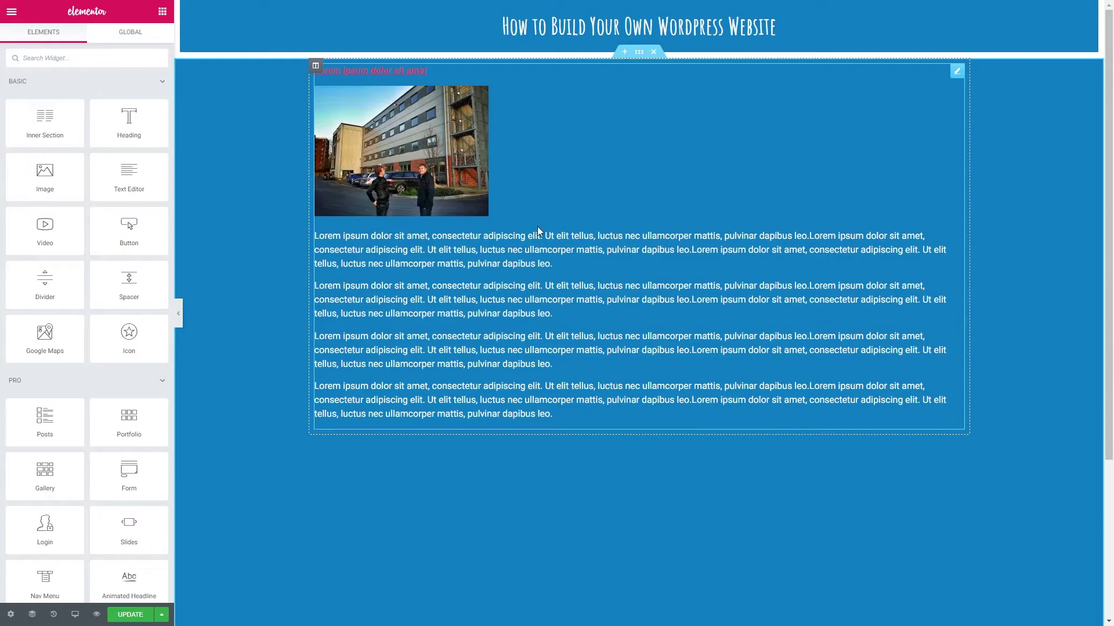
Step: Set the Text Editor widget's text alignment to Justified so the paragraphs span full width
{"action": "left_click", "coordinate": [958, 72]}
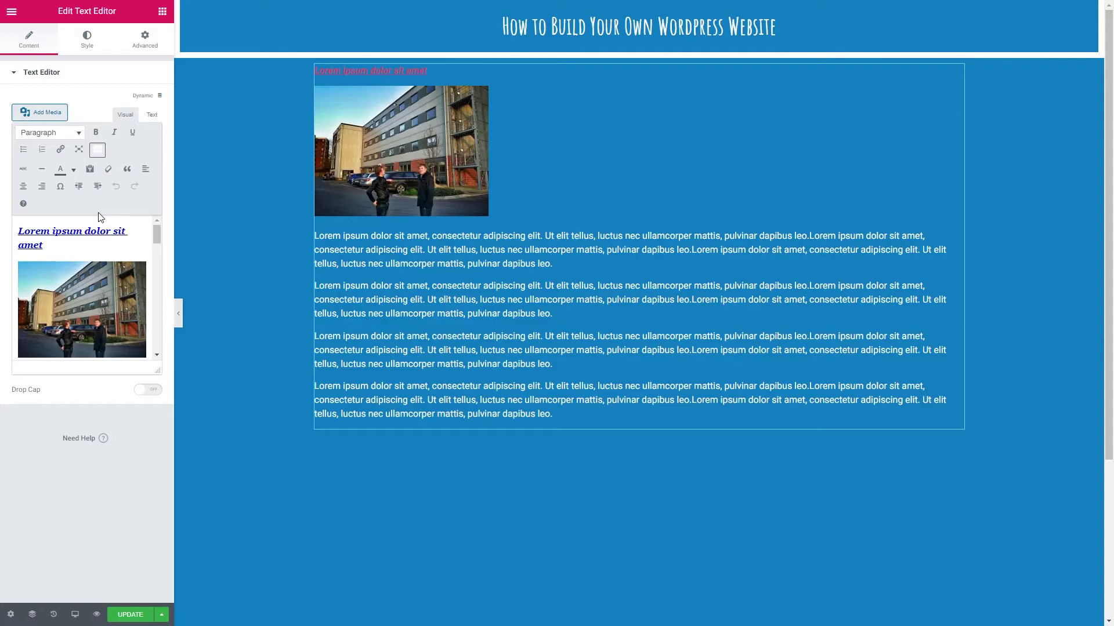
{"action": "left_click", "coordinate": [91, 41]}
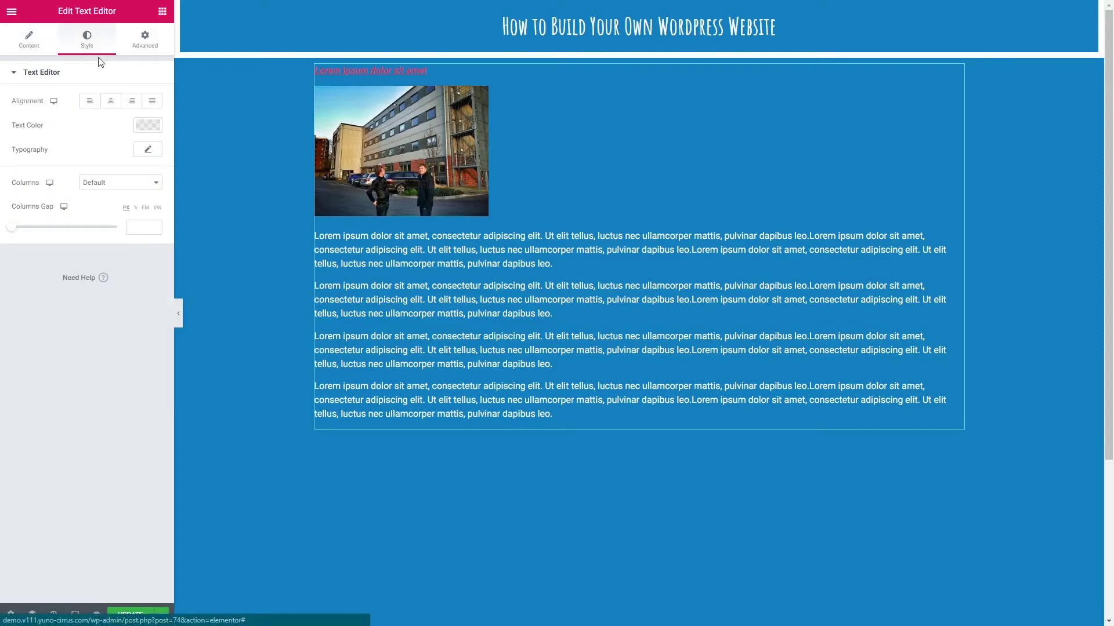
{"action": "left_click", "coordinate": [110, 101]}
{"action": "left_click", "coordinate": [132, 101]}
{"action": "left_click", "coordinate": [152, 102]}
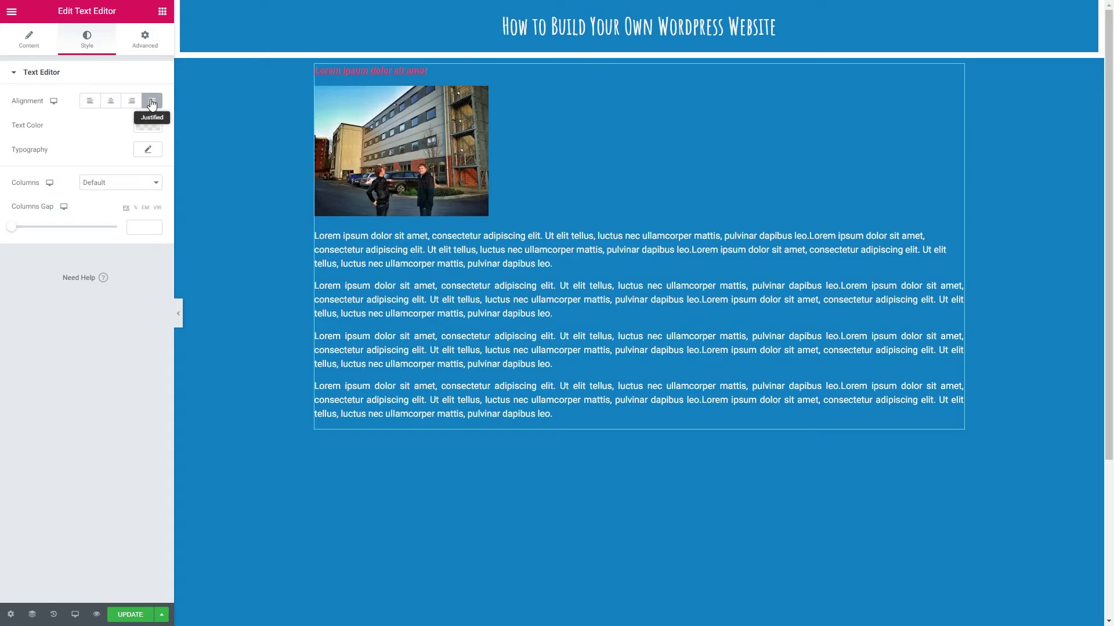
{"action": "left_click", "coordinate": [118, 102]}
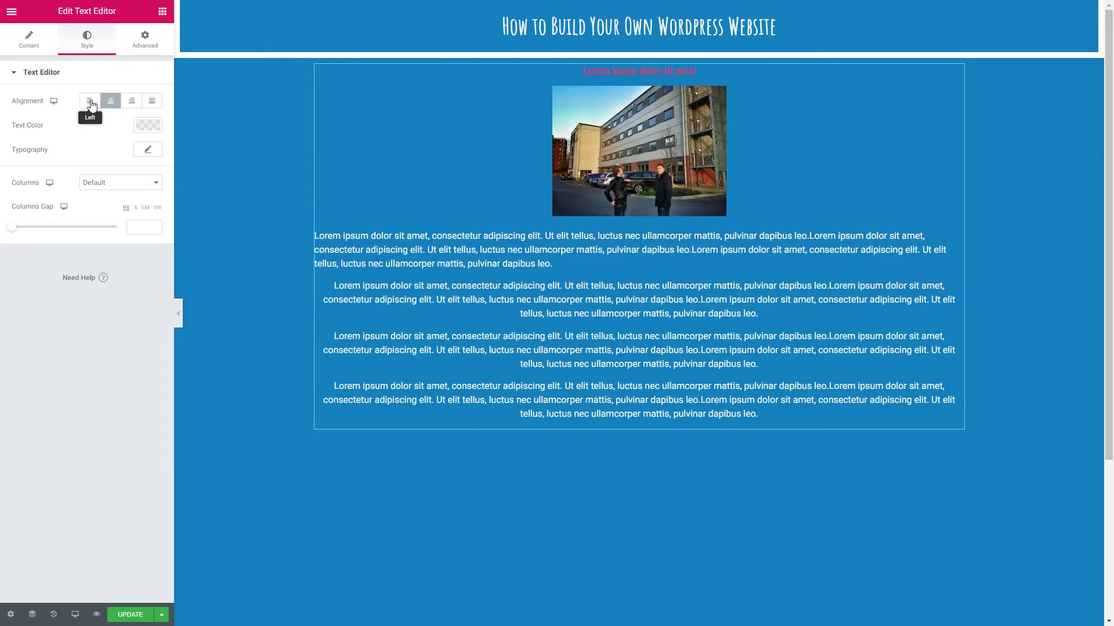
{"action": "left_click", "coordinate": [153, 101]}
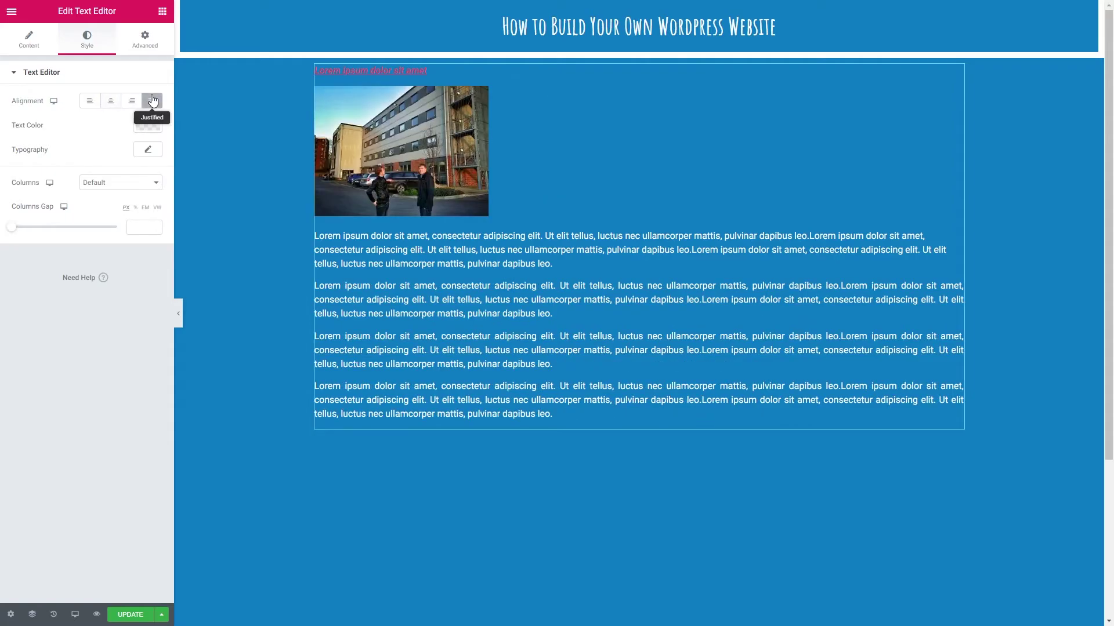
Step: Change the Text Editor widget's text colour to white (#FFFFFF)
{"action": "left_click", "coordinate": [143, 129]}
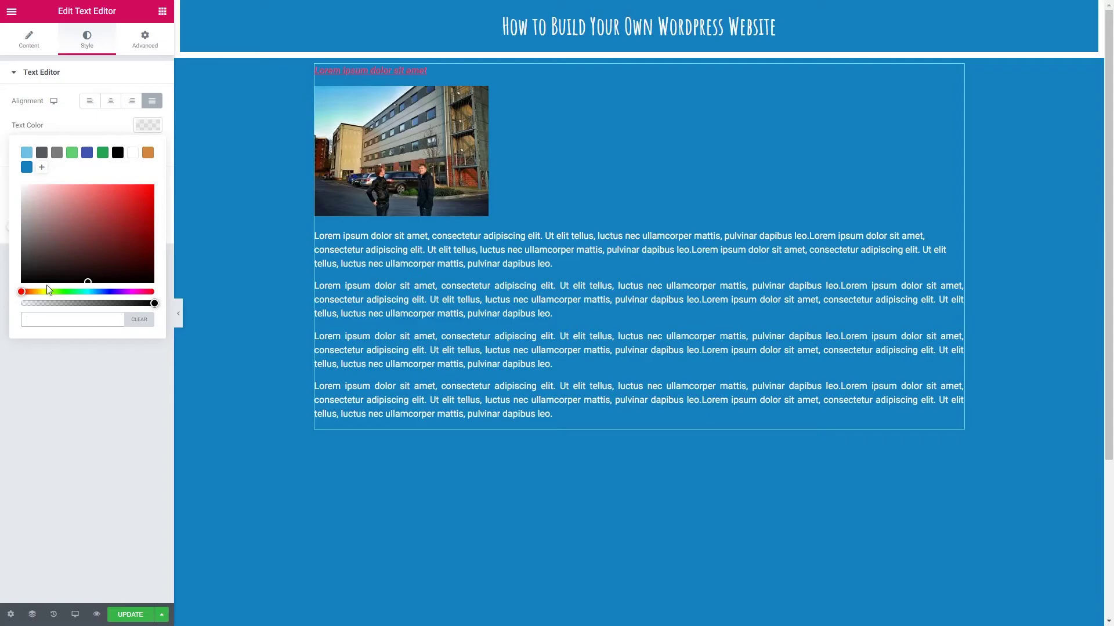
{"action": "left_click", "coordinate": [22, 293]}
{"action": "left_click_drag", "start_coordinate": [22, 292], "coordinate": [154, 303]}
{"action": "left_click", "coordinate": [115, 201]}
{"action": "left_click", "coordinate": [53, 240]}
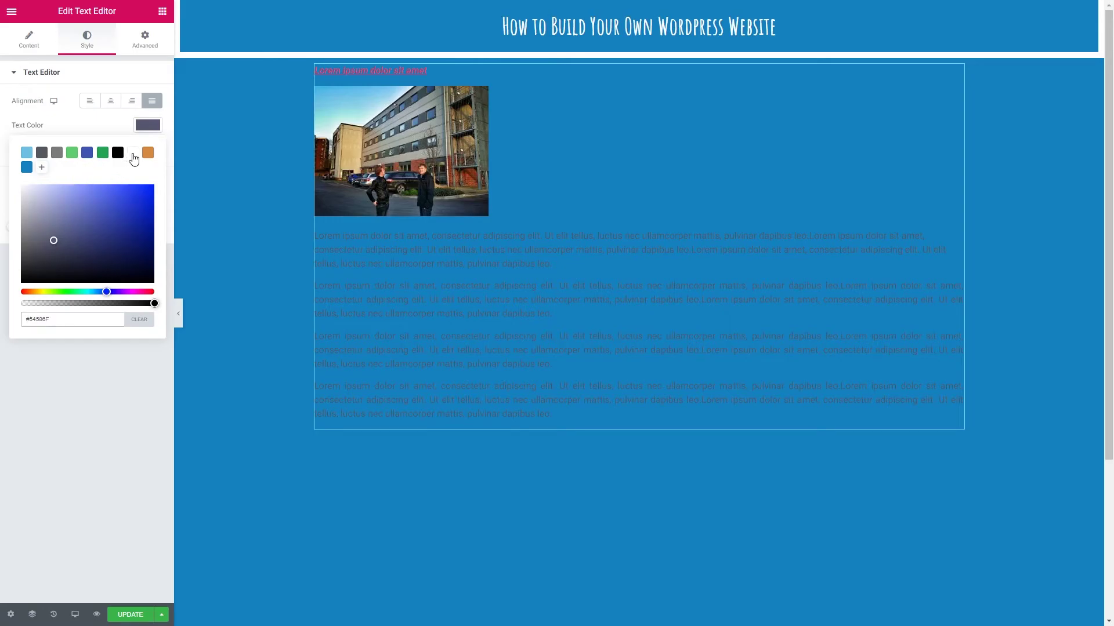
{"action": "left_click", "coordinate": [132, 154]}
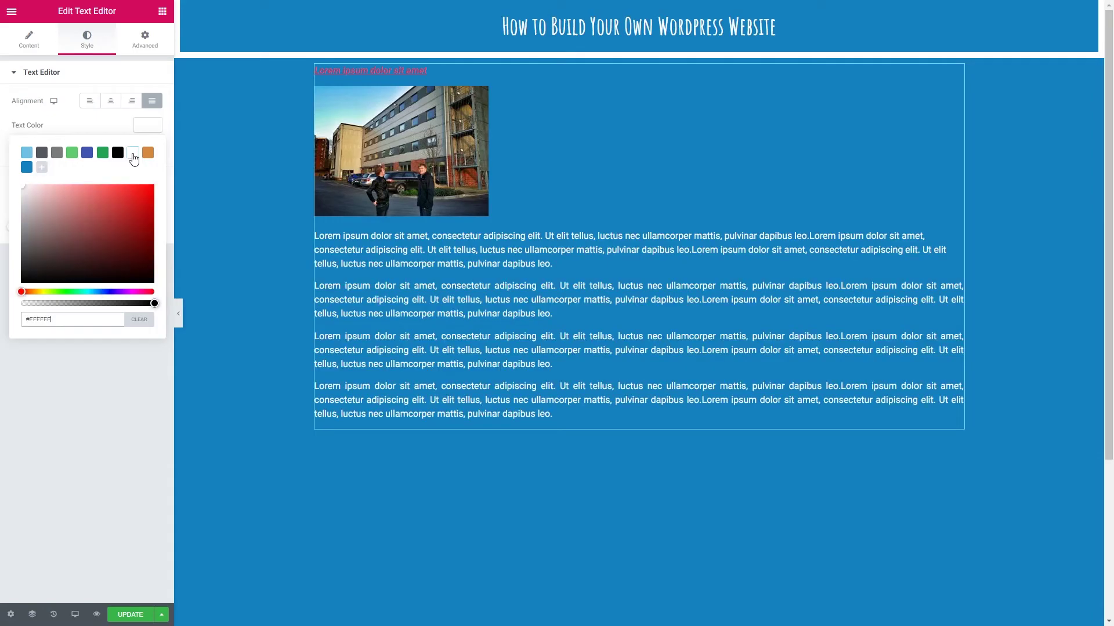
{"action": "left_click", "coordinate": [149, 123]}
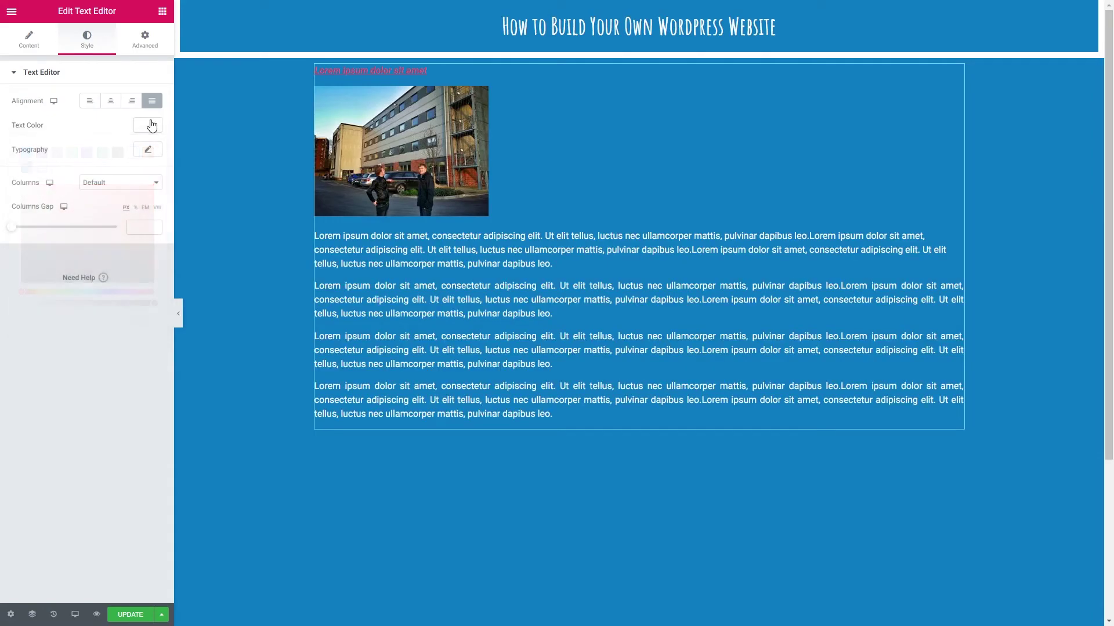
Step: Set the paragraph typography to Josefin Sans at 1.2 rem
{"action": "left_click", "coordinate": [148, 152]}
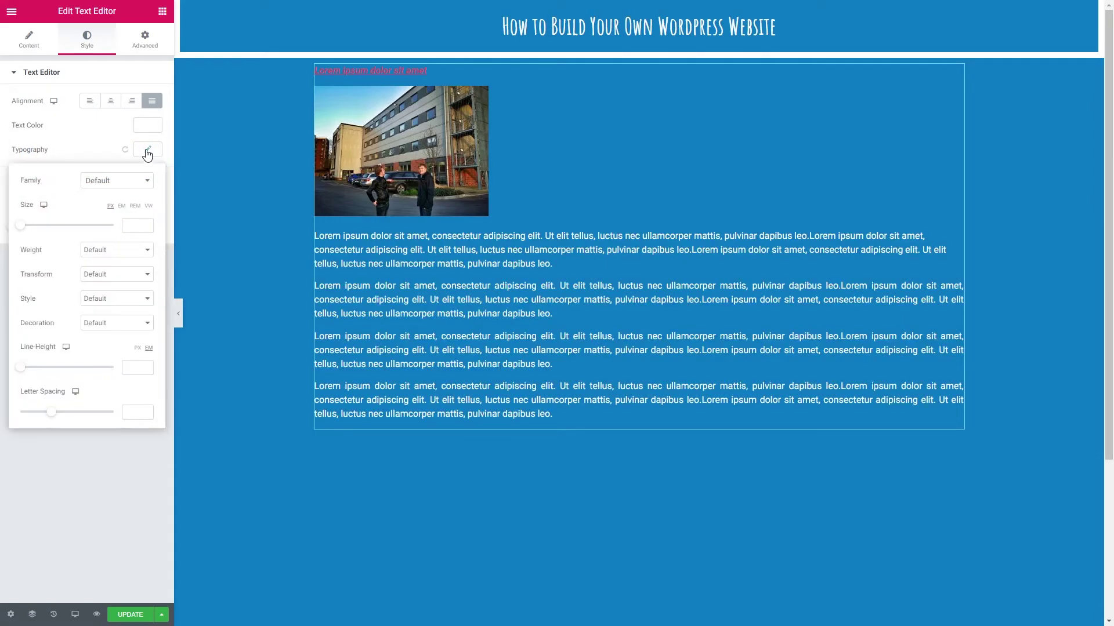
{"action": "left_click", "coordinate": [114, 182]}
{"action": "type", "text": "josefin"}
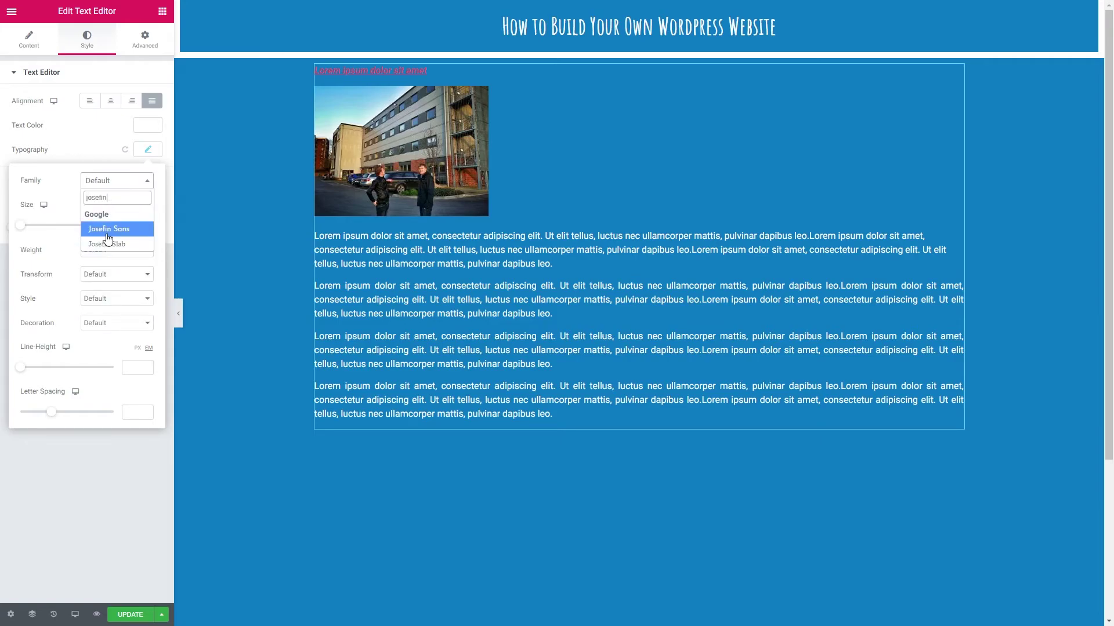
{"action": "left_click", "coordinate": [109, 234]}
{"action": "left_click", "coordinate": [135, 206]}
{"action": "left_click", "coordinate": [134, 228]}
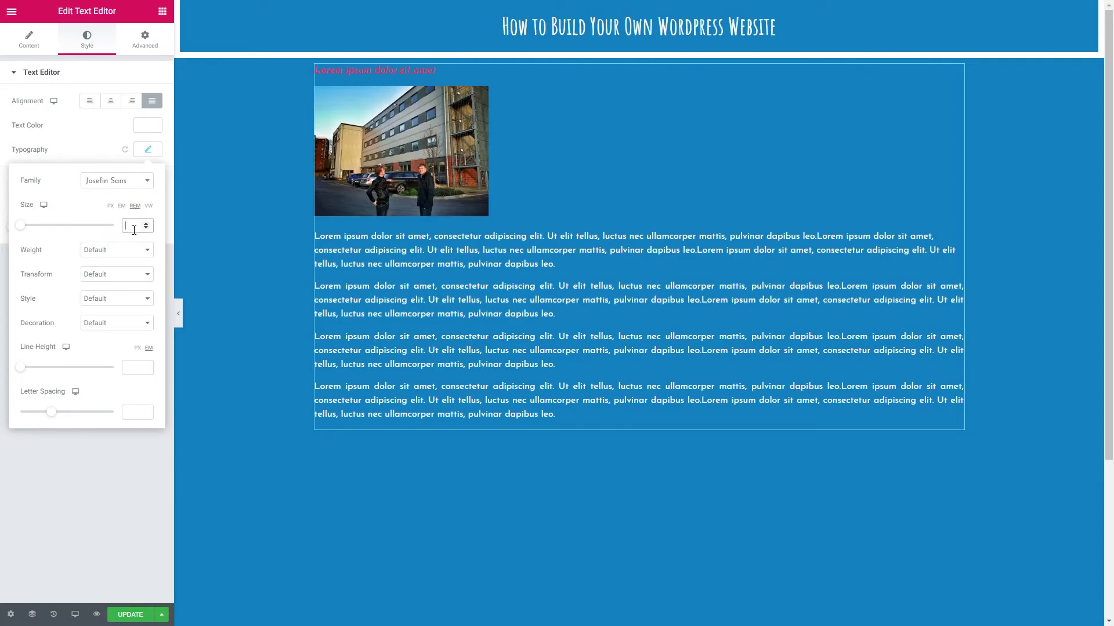
{"action": "type", "text": "1.2"}
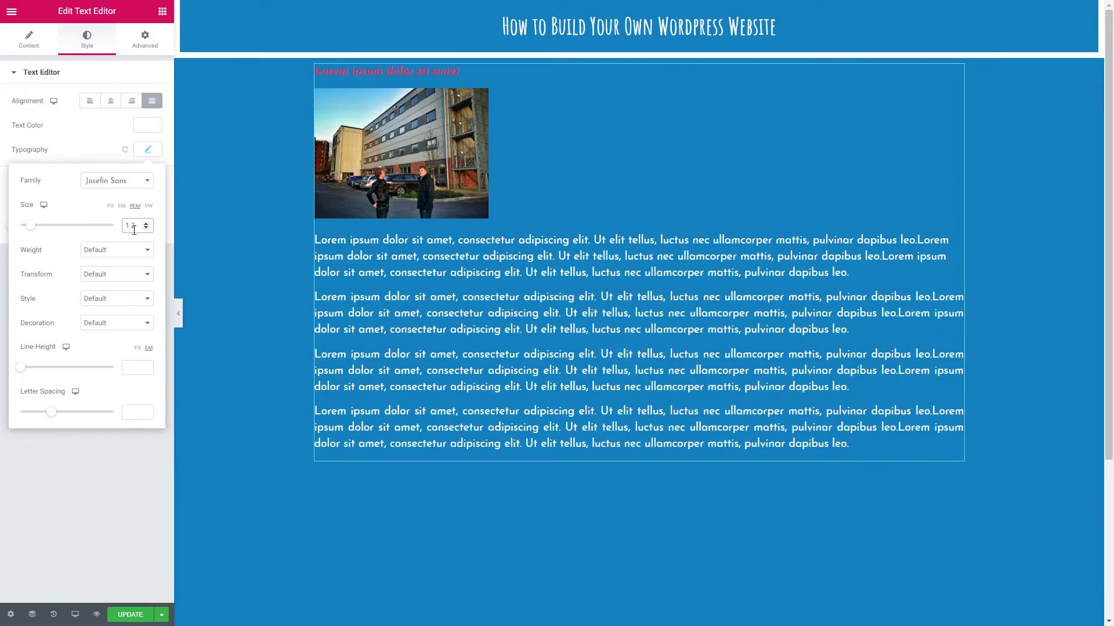
Step: Set font weight 300, line height 2.6 em and letter spacing 1.1
{"action": "left_click", "coordinate": [129, 250]}
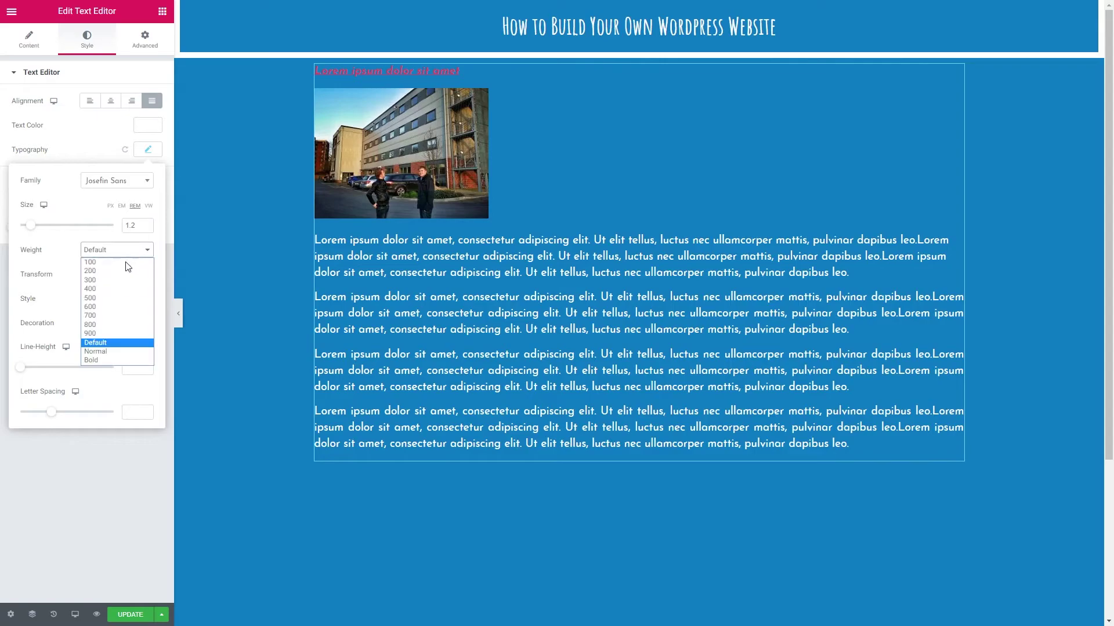
{"action": "left_click", "coordinate": [116, 281]}
{"action": "left_click", "coordinate": [116, 280]}
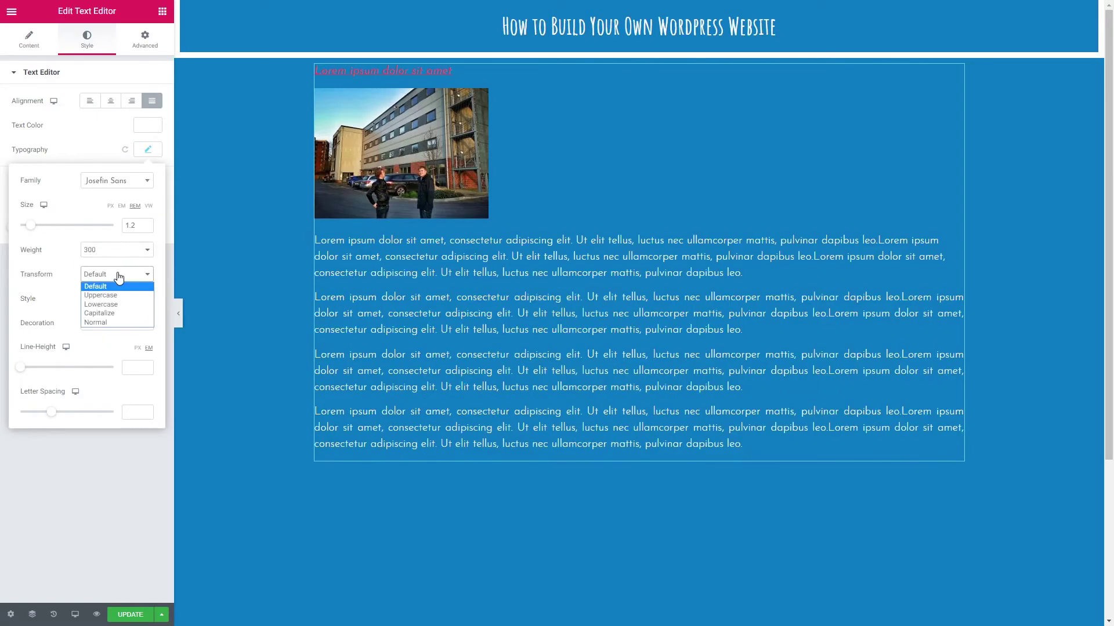
{"action": "left_click", "coordinate": [116, 282]}
{"action": "left_click", "coordinate": [117, 299]}
{"action": "left_click", "coordinate": [116, 299]}
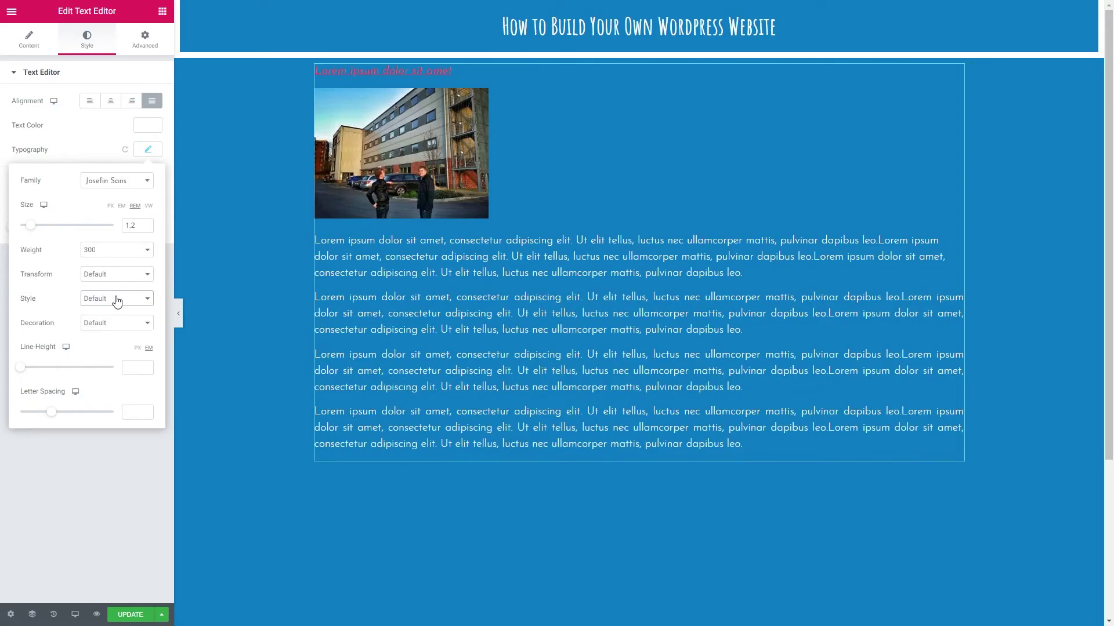
{"action": "left_click", "coordinate": [114, 323]}
{"action": "left_click", "coordinate": [113, 328]}
{"action": "left_click_drag", "start_coordinate": [25, 377], "coordinate": [40, 373]}
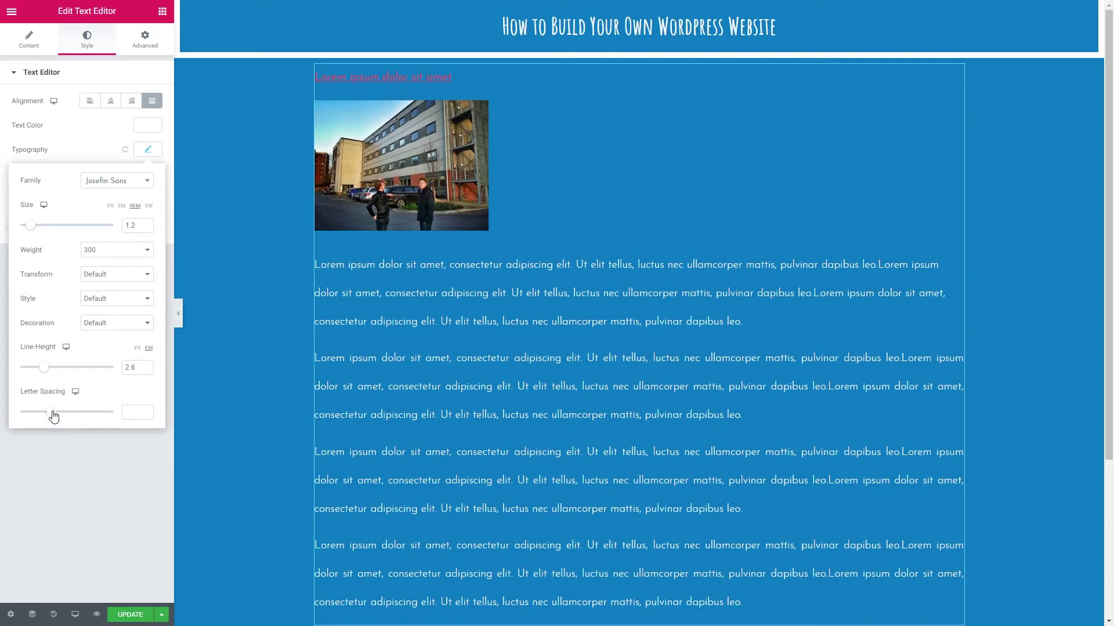
{"action": "left_click_drag", "start_coordinate": [52, 414], "coordinate": [61, 413]}
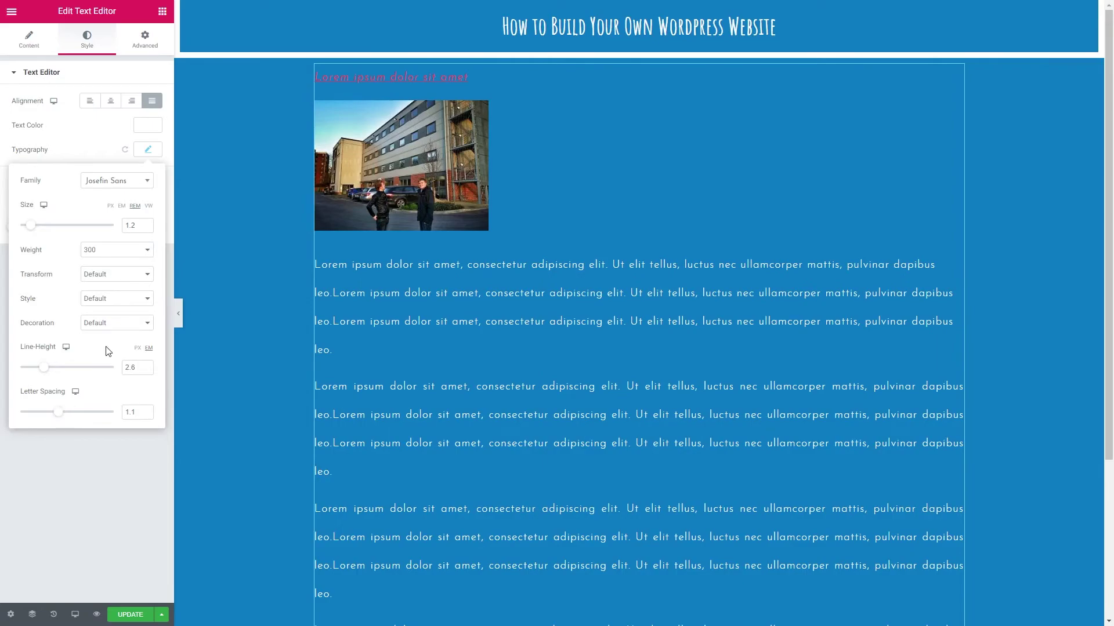
{"action": "left_click", "coordinate": [146, 151]}
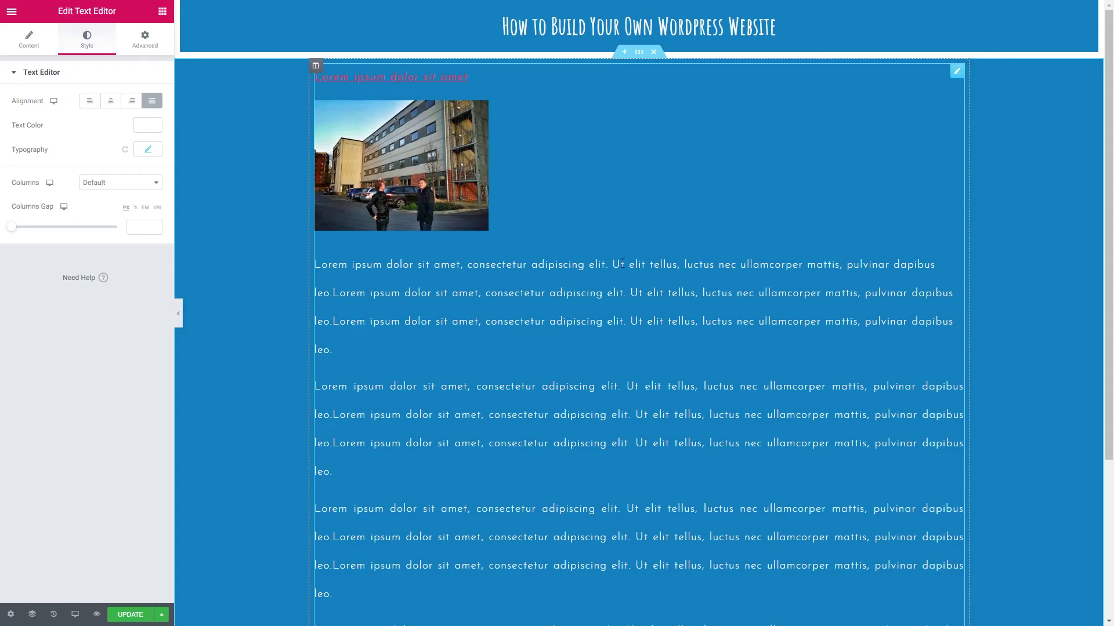
Step: Flow the text into 2 columns with a 31 px column gap
{"action": "left_click", "coordinate": [120, 184]}
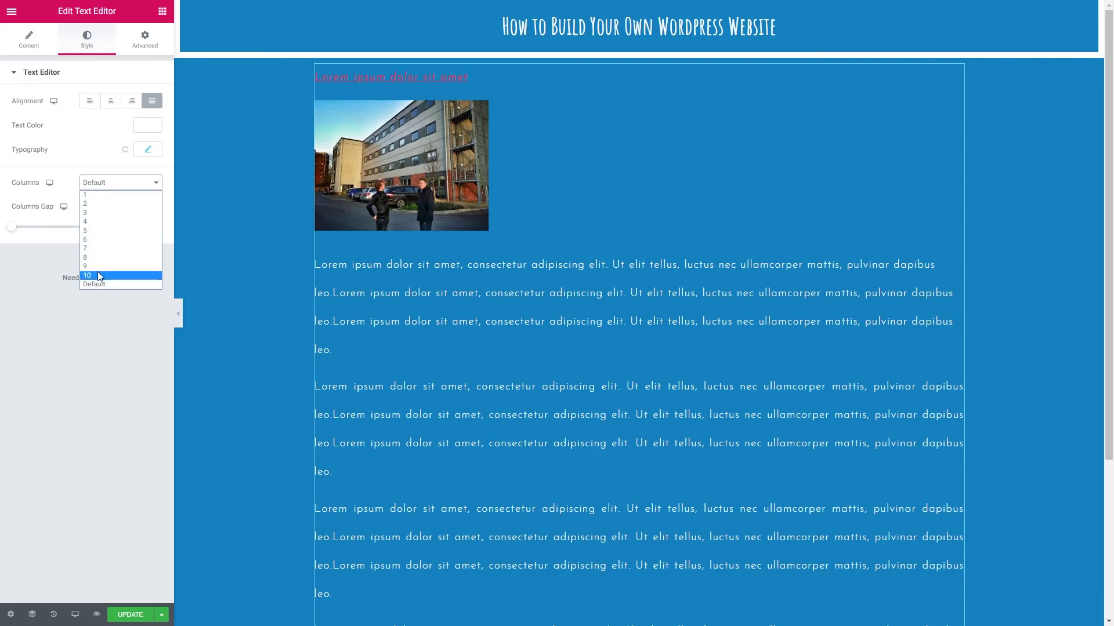
{"action": "left_click", "coordinate": [101, 204]}
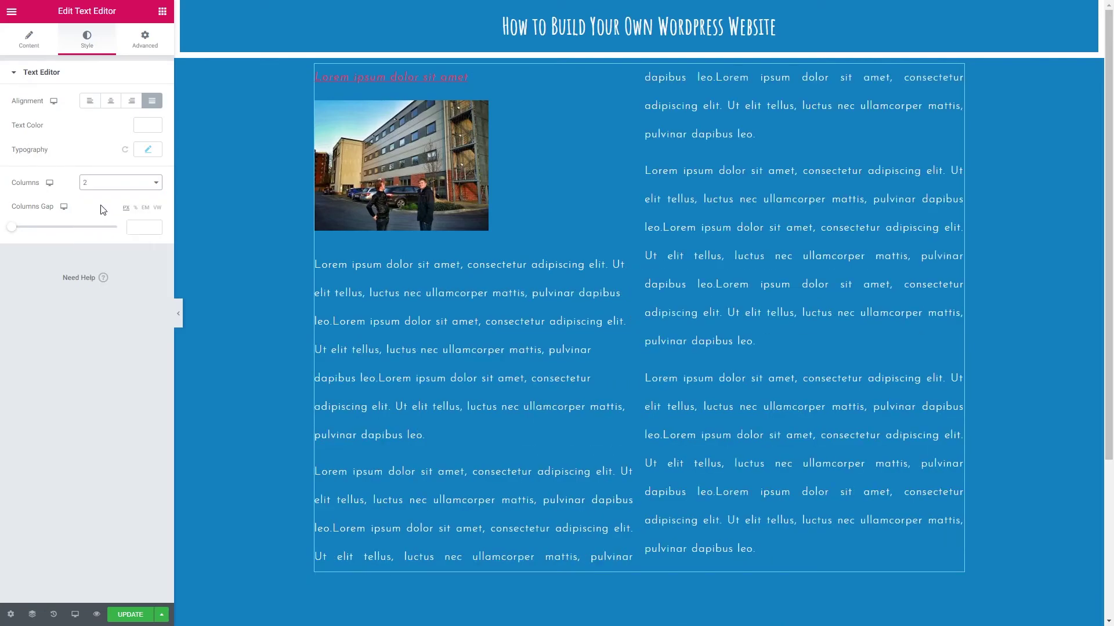
{"action": "left_click", "coordinate": [100, 183]}
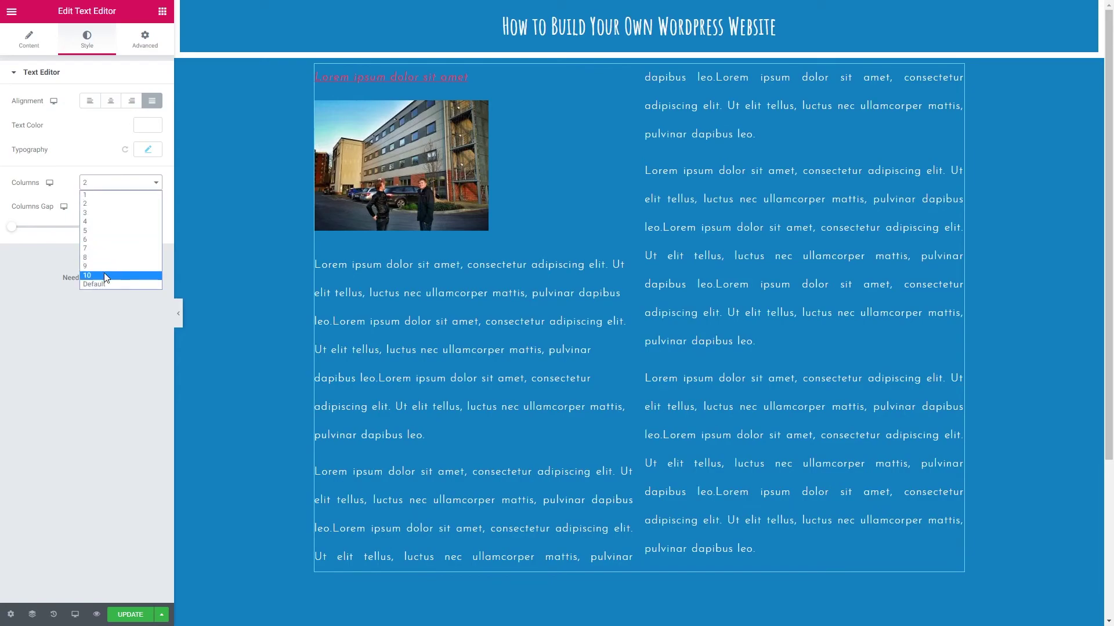
{"action": "left_click", "coordinate": [102, 278]}
{"action": "left_click", "coordinate": [113, 184]}
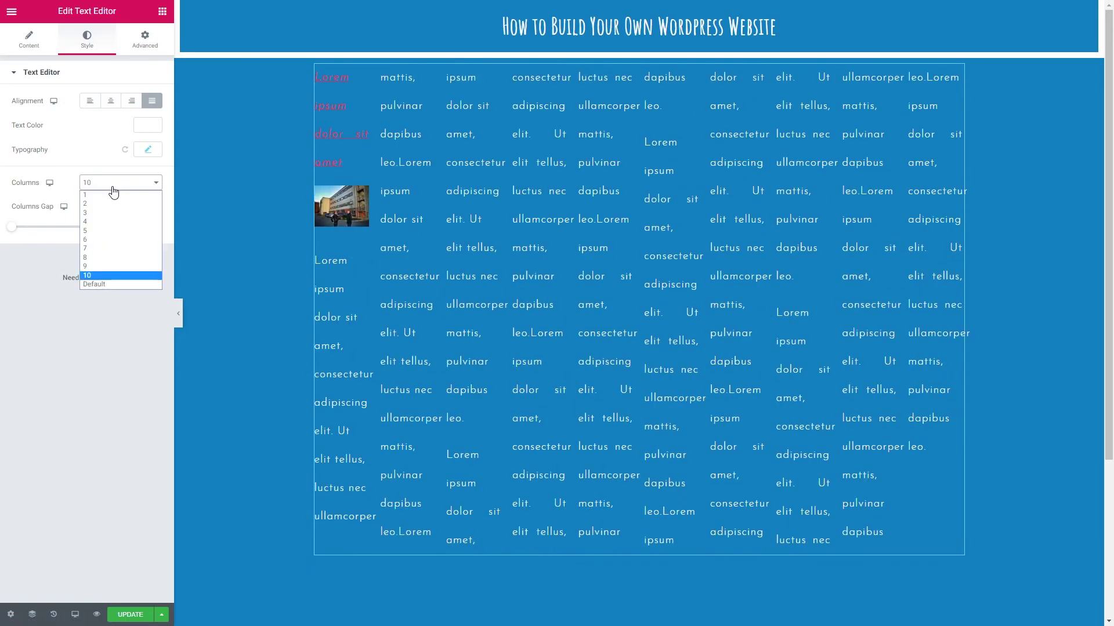
{"action": "left_click", "coordinate": [108, 195]}
{"action": "left_click", "coordinate": [108, 185]}
{"action": "left_click", "coordinate": [99, 204]}
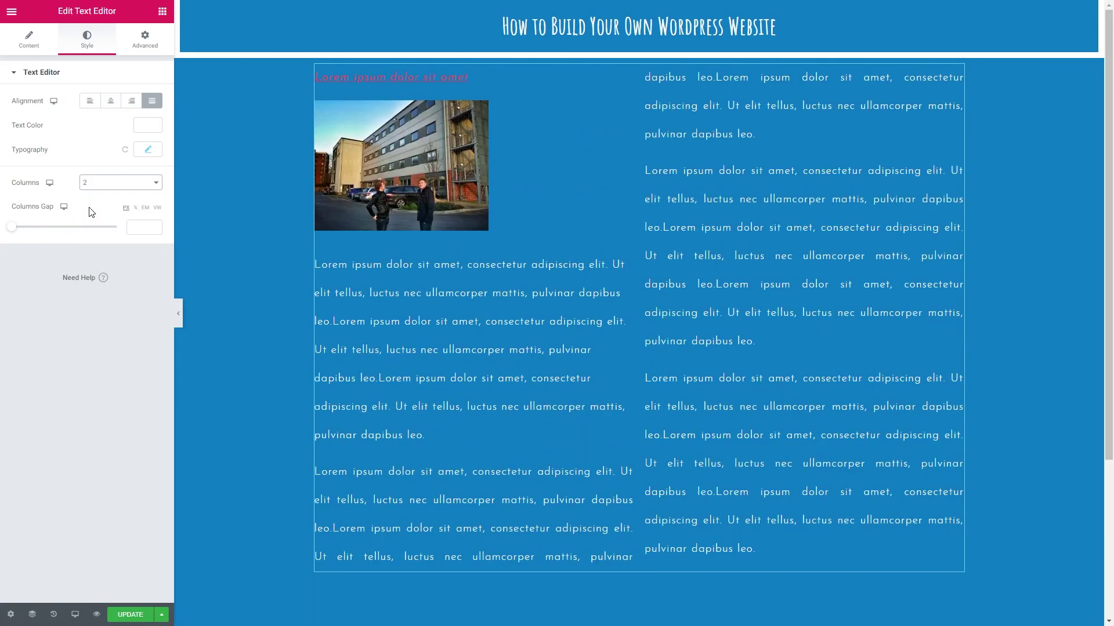
{"action": "left_click_drag", "start_coordinate": [12, 232], "coordinate": [46, 234]}
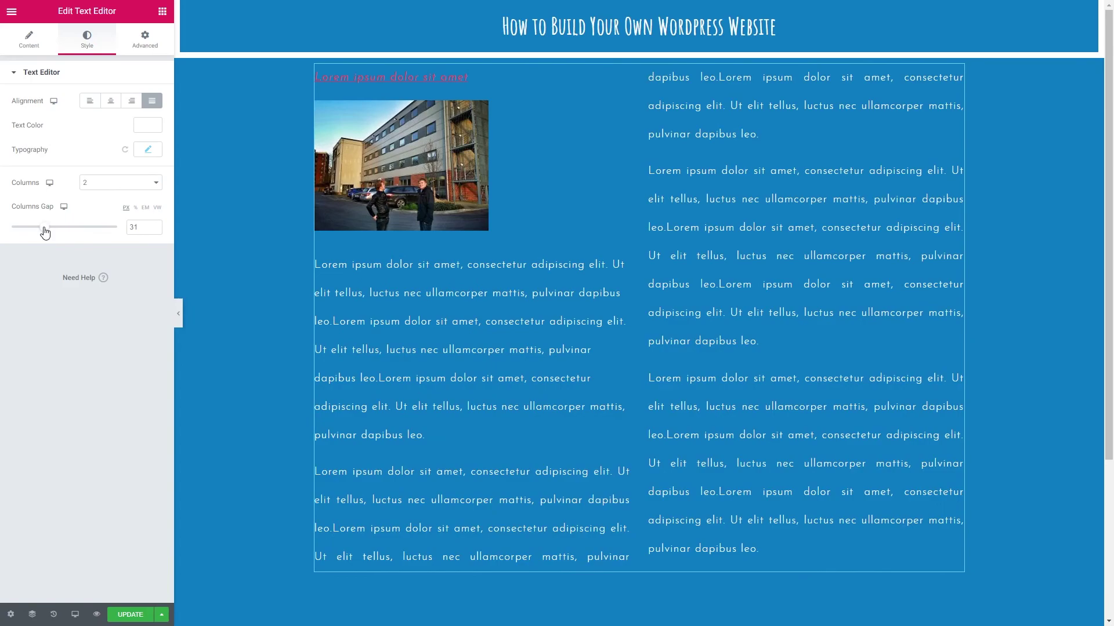
Step: Give the Text Editor widget linked 50 px padding on all four sides
{"action": "left_click", "coordinate": [145, 39]}
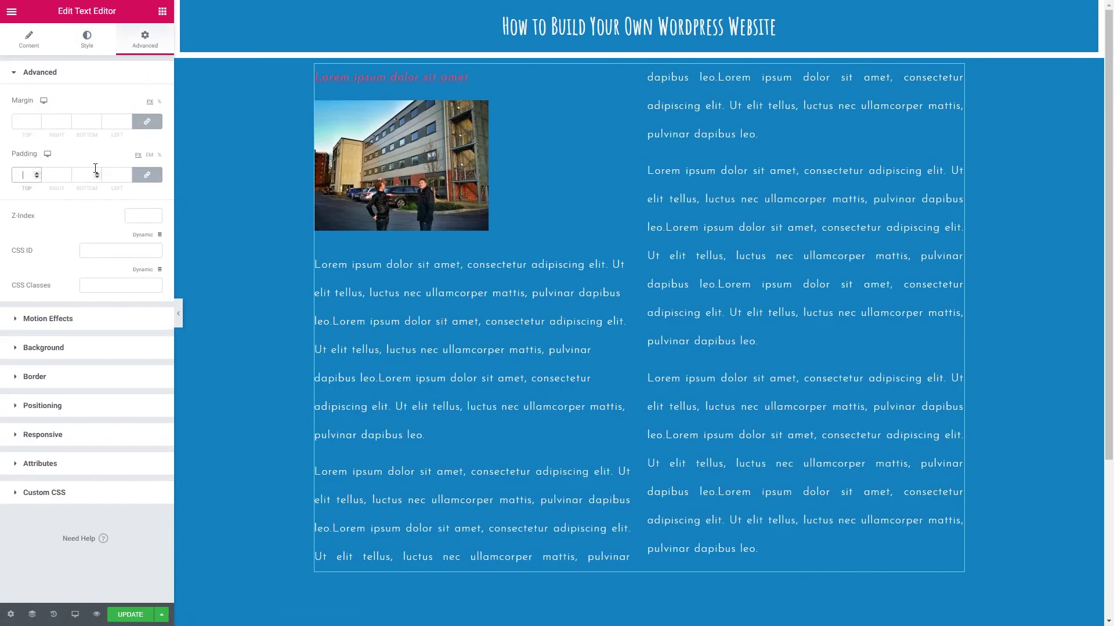
{"action": "left_click_drag", "start_coordinate": [127, 172], "coordinate": [128, 175]}
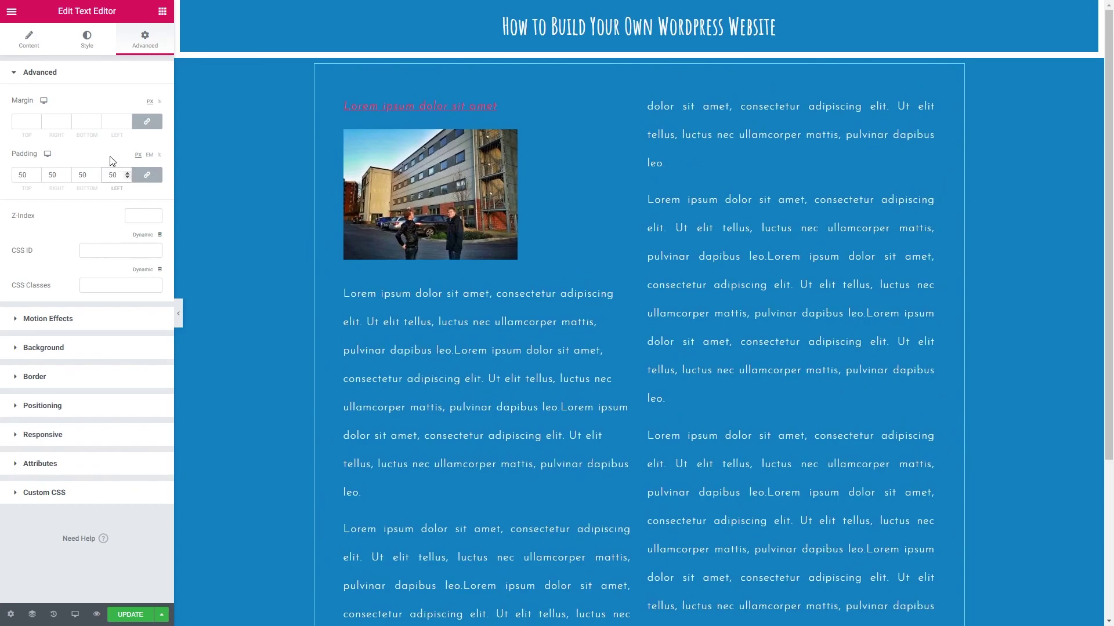
{"action": "left_click", "coordinate": [29, 39]}
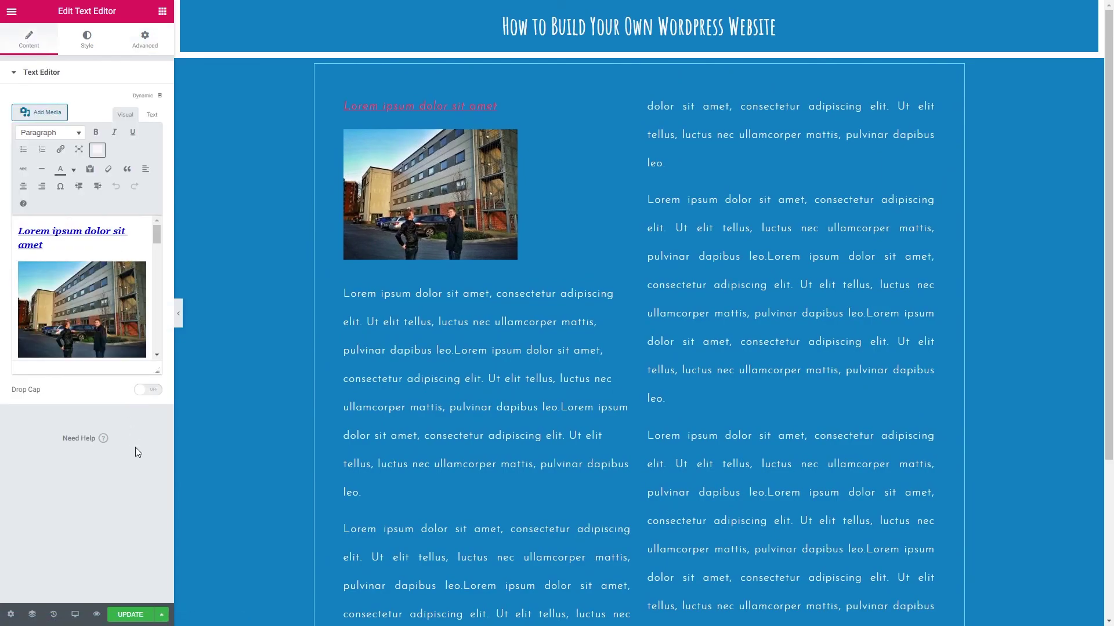